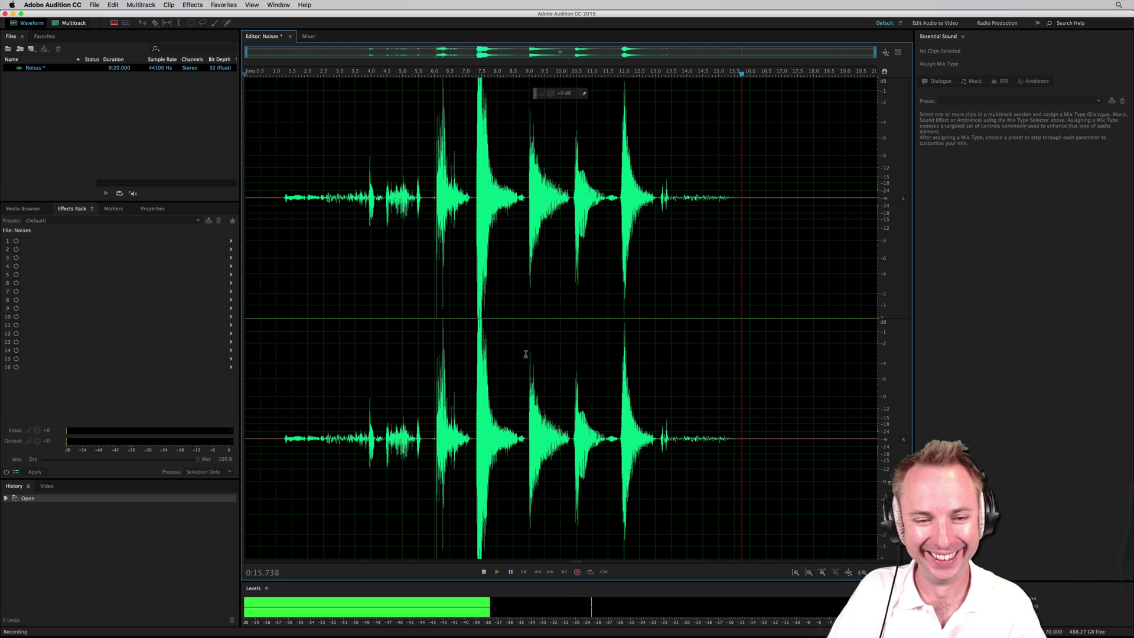
Stop the Noises recording and play it back from about 6 seconds.
key(space)
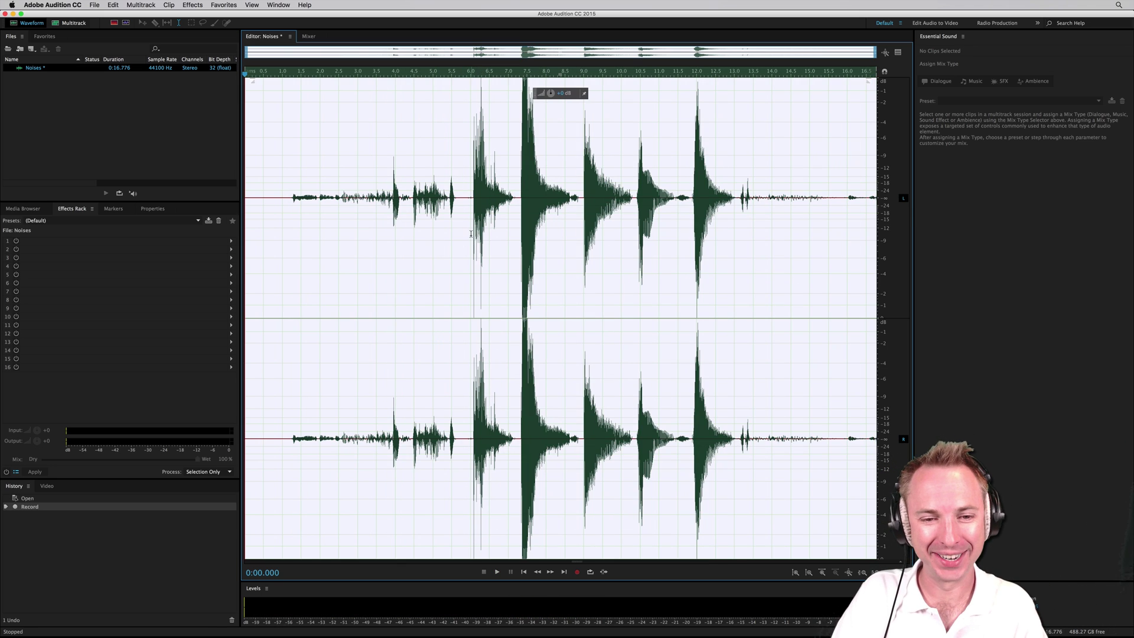
click(471, 234)
key(space)
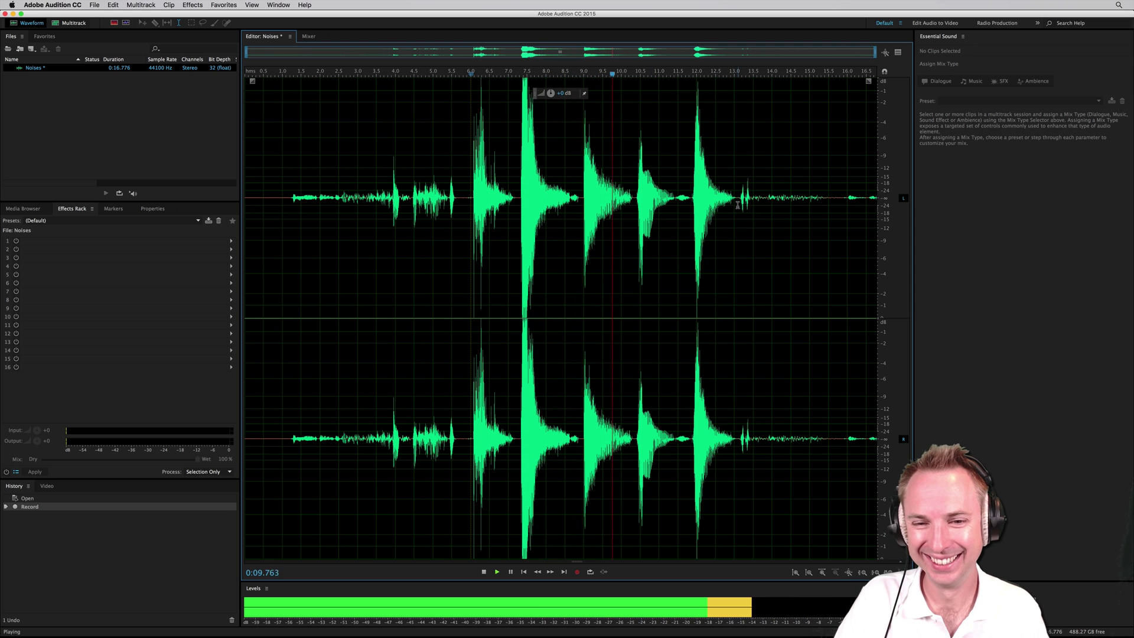
Delete audio after 13.1 s and before 6 s, then start a new multitrack session.
drag(738, 205, 876, 207)
key(Delete)
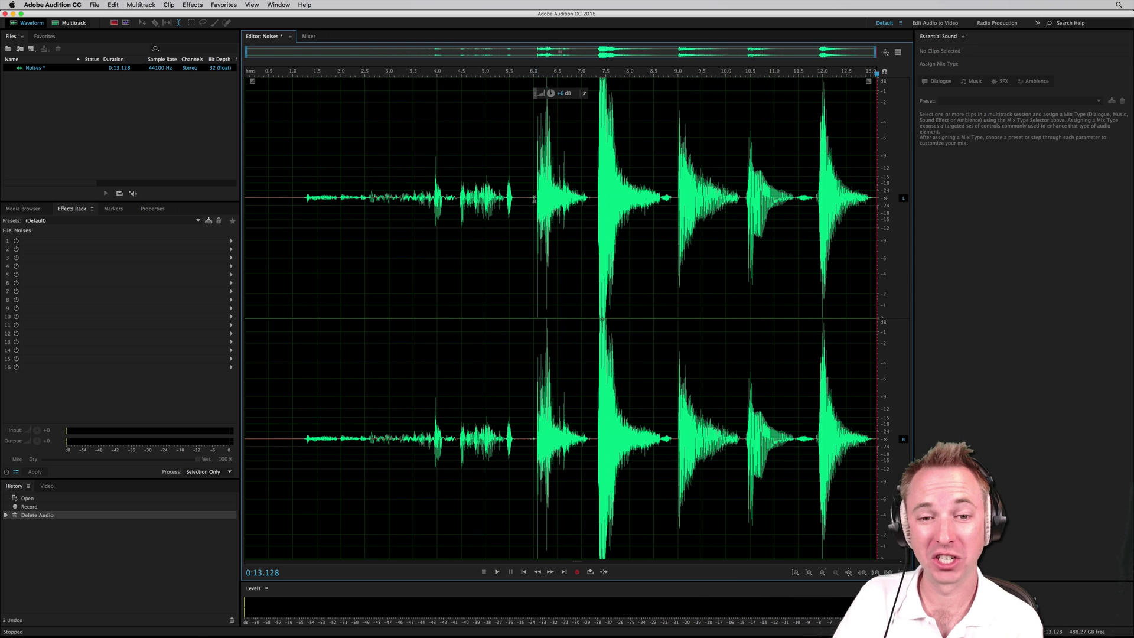
drag(534, 199, 2, 236)
key(Delete)
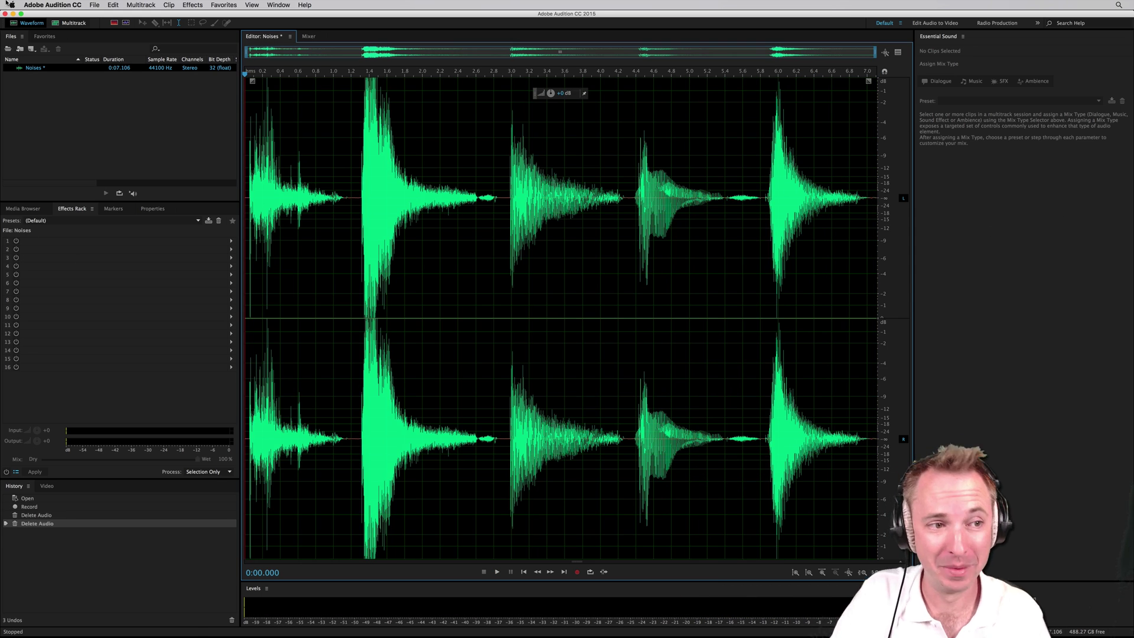
click(70, 24)
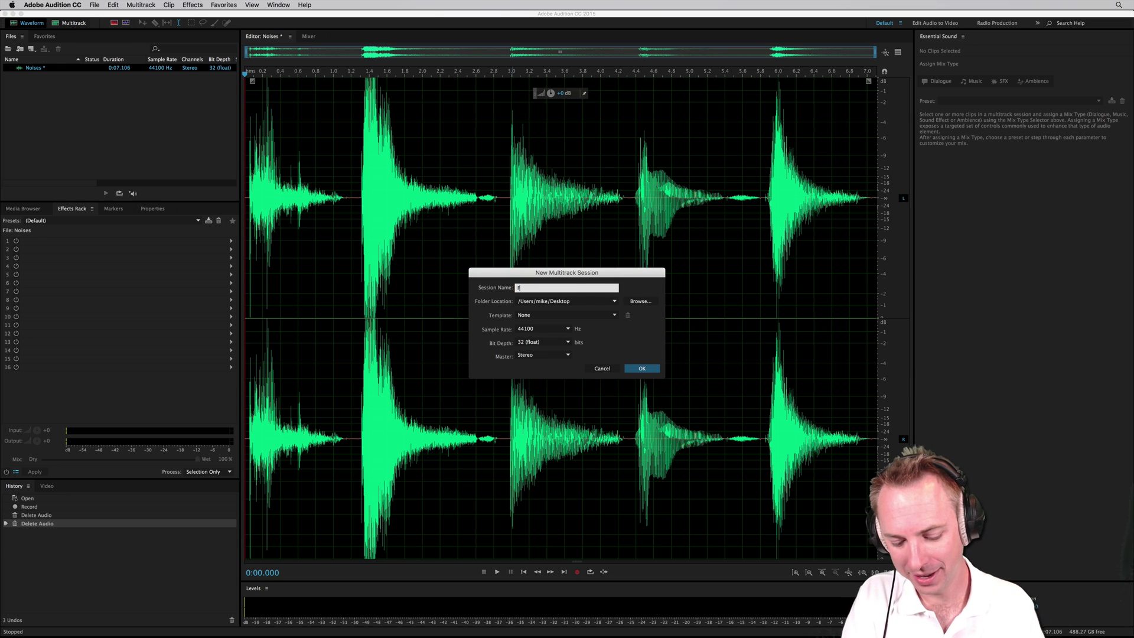
Create session FX, put Noises on Track 1, and split it at 1.27, 2.87, 4.3, 5.7 s.
key(Return)
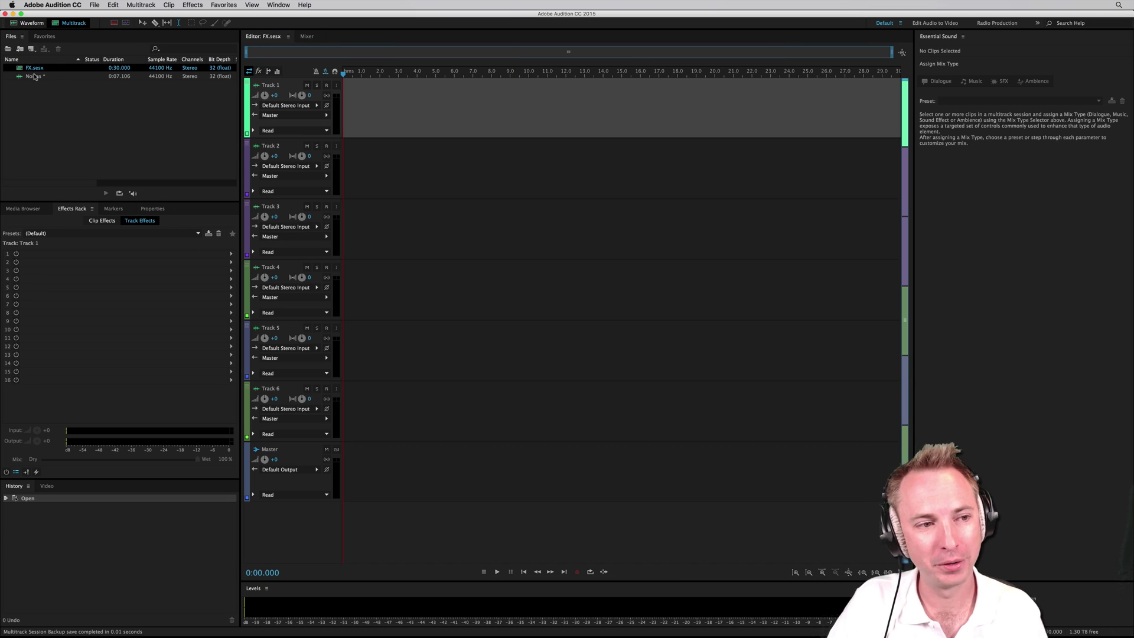
drag(33, 76, 342, 74)
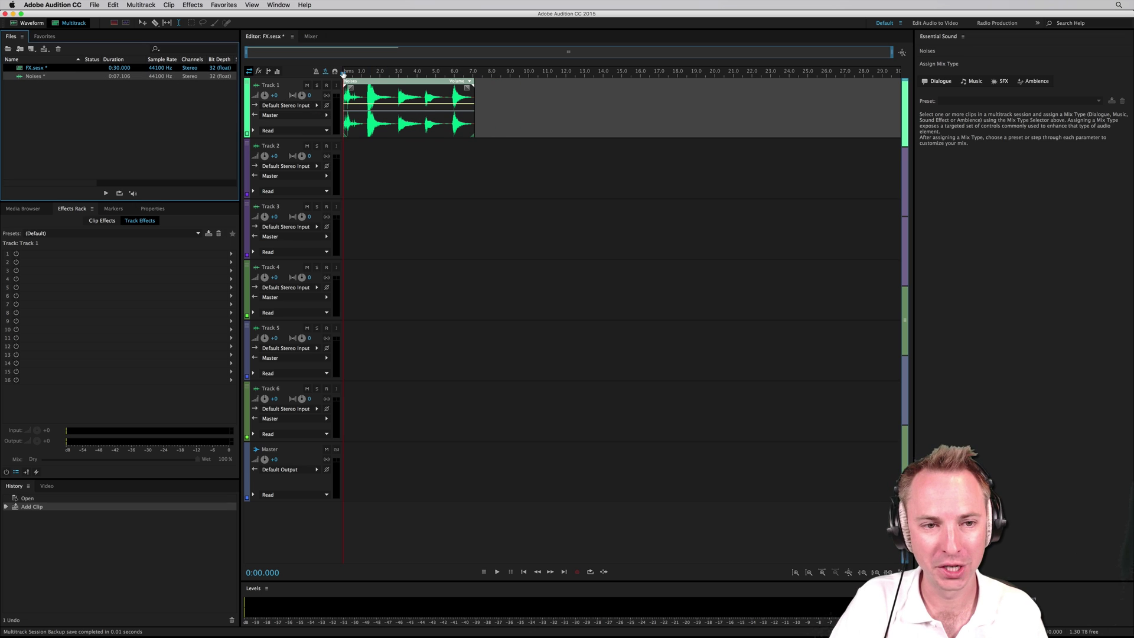
scroll(352, 73, up, 3)
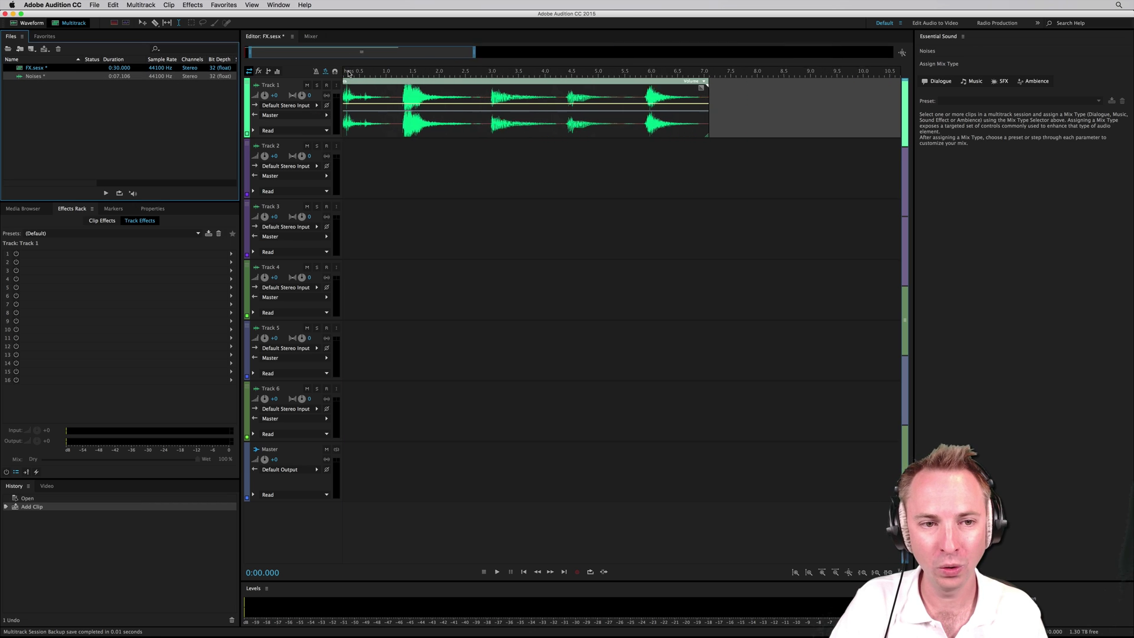
click(411, 96)
key(super+k)
click(495, 96)
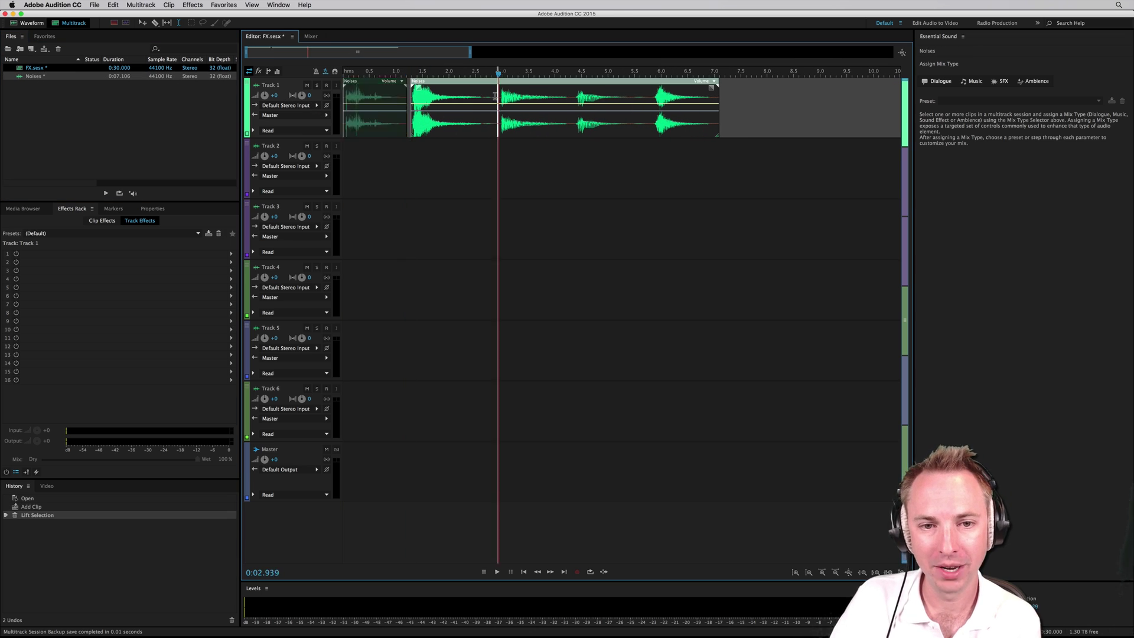
key(super+k)
click(571, 96)
key(super+k)
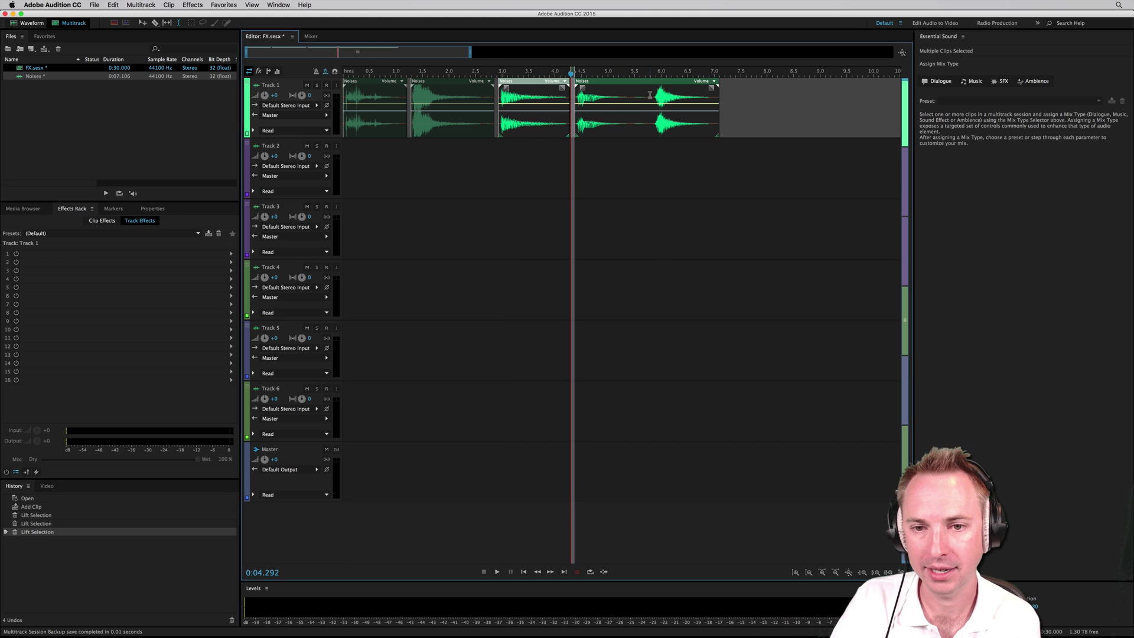
click(650, 95)
key(super+k)
Move the four later sounds onto Tracks 2–5 at zero, shorten Track 5's clip, and play from start.
drag(451, 82, 384, 143)
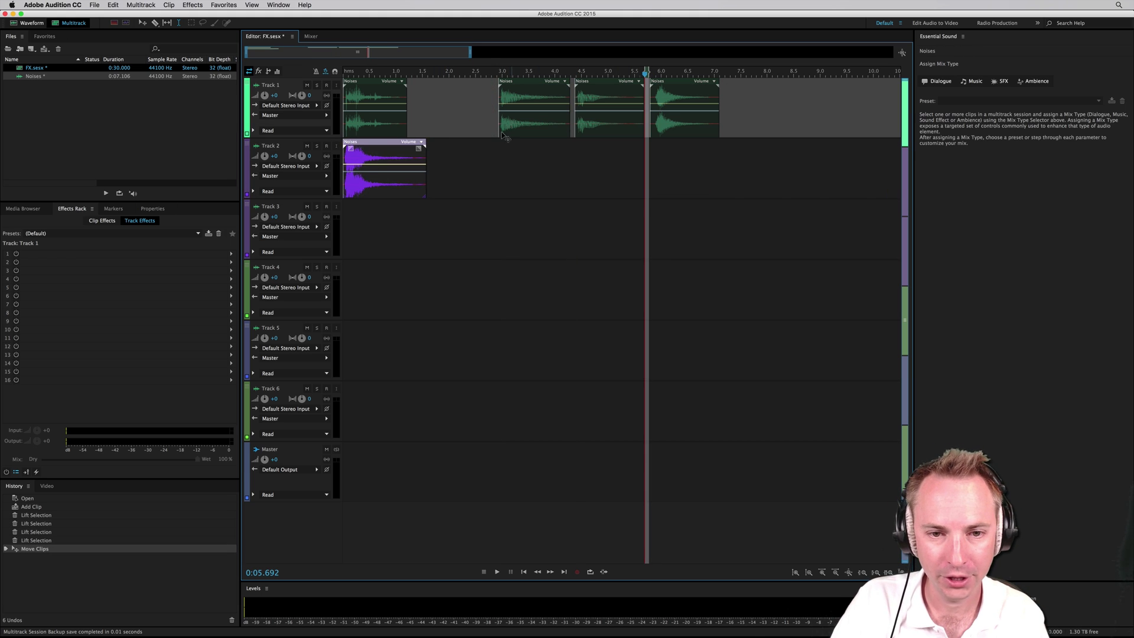
drag(502, 135, 346, 257)
drag(594, 120, 364, 302)
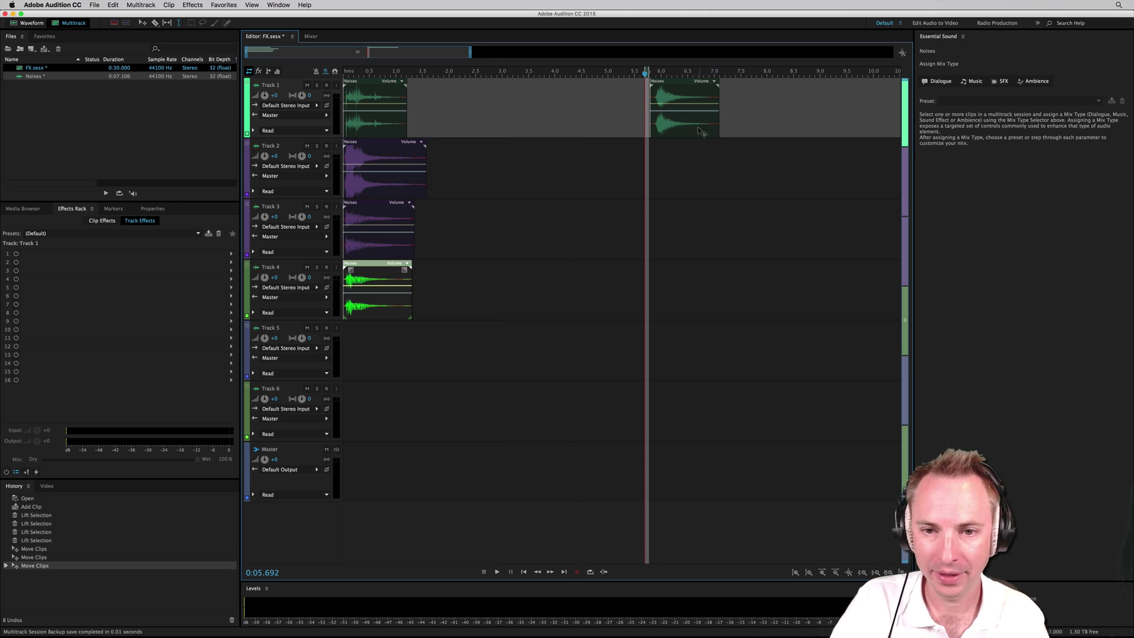
drag(698, 130, 392, 375)
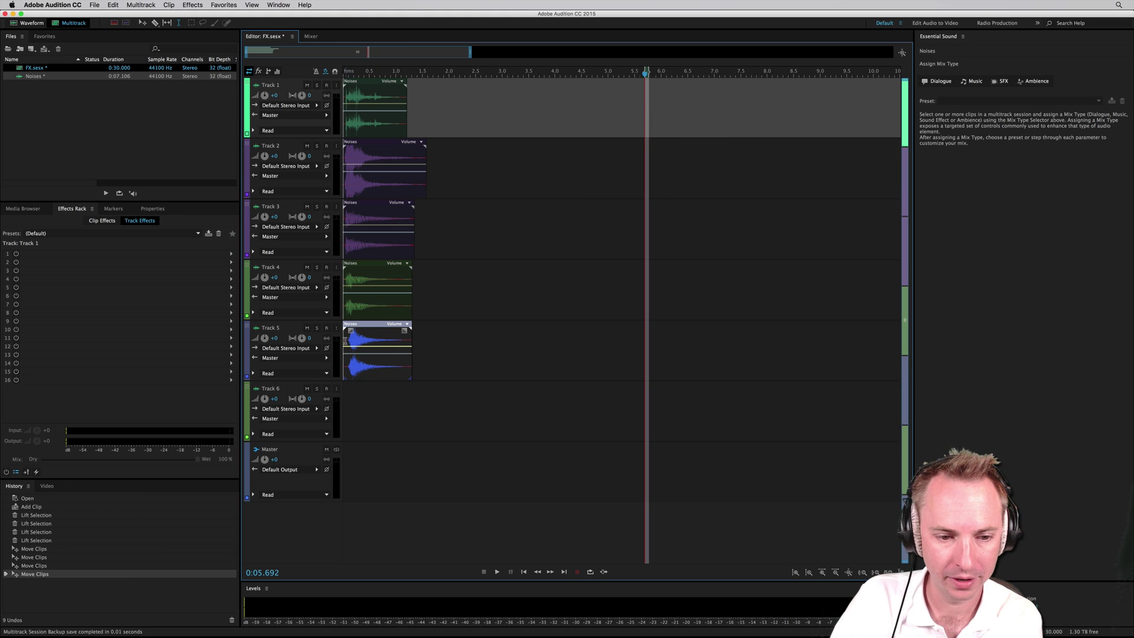
drag(347, 341, 355, 325)
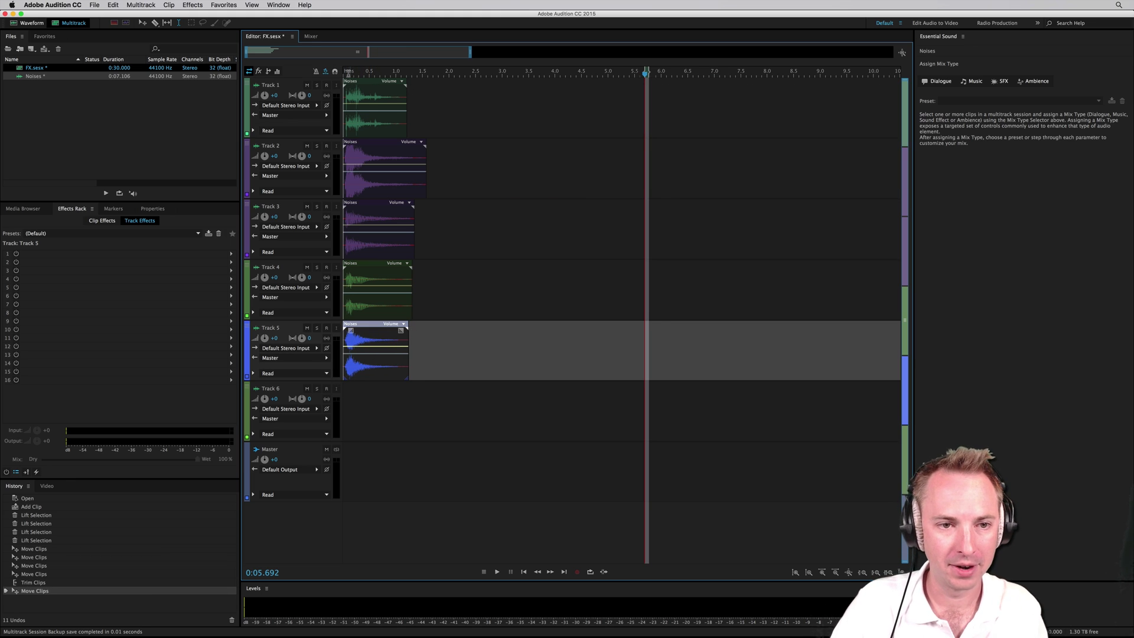
key(Home)
key(space)
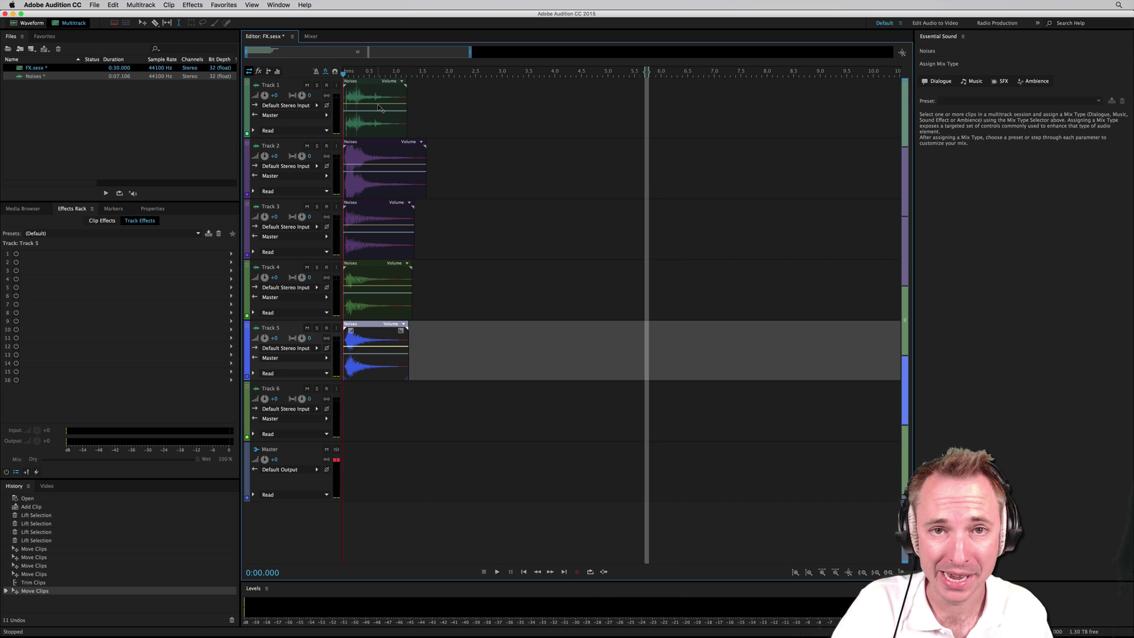
Select all five clips and time-stretch them to 206%.
click(375, 124)
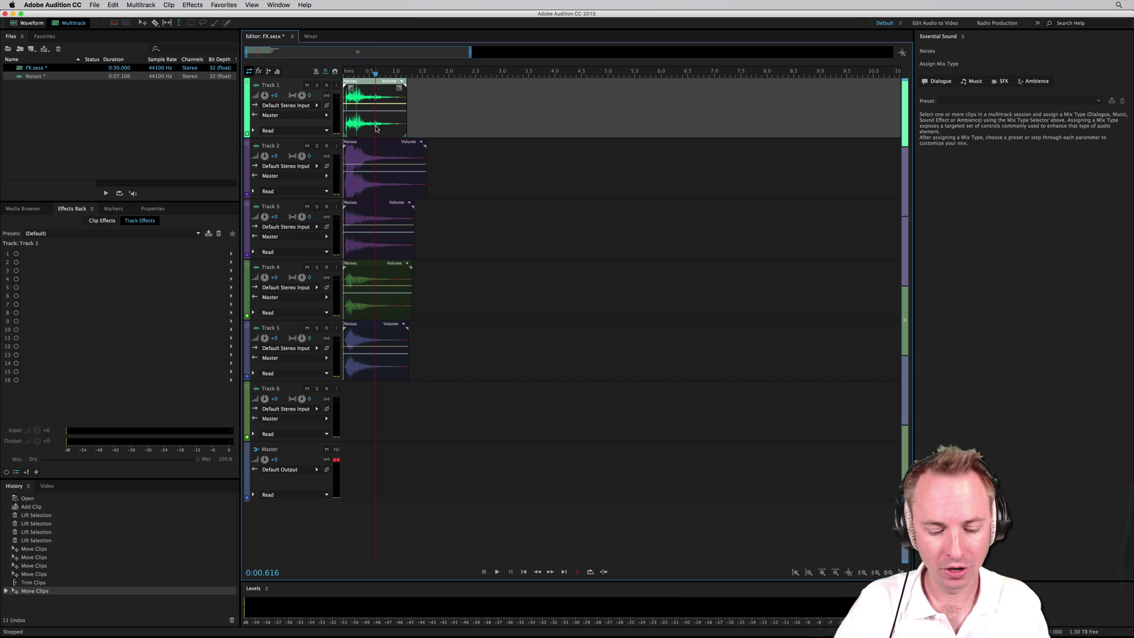
key(super+a)
drag(411, 93, 474, 88)
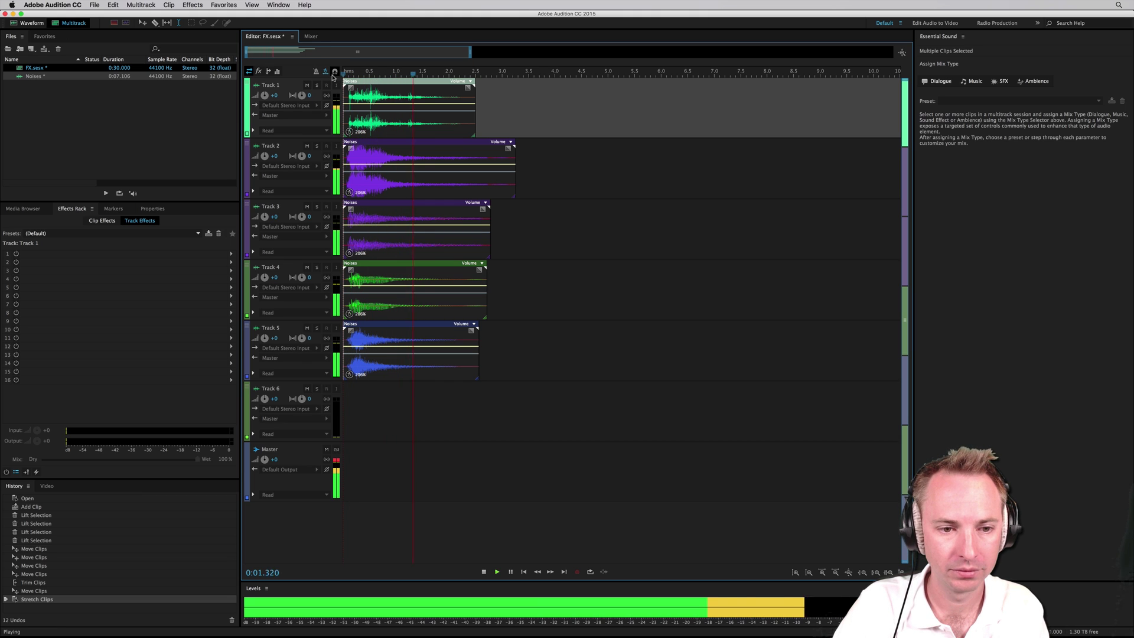
key(space)
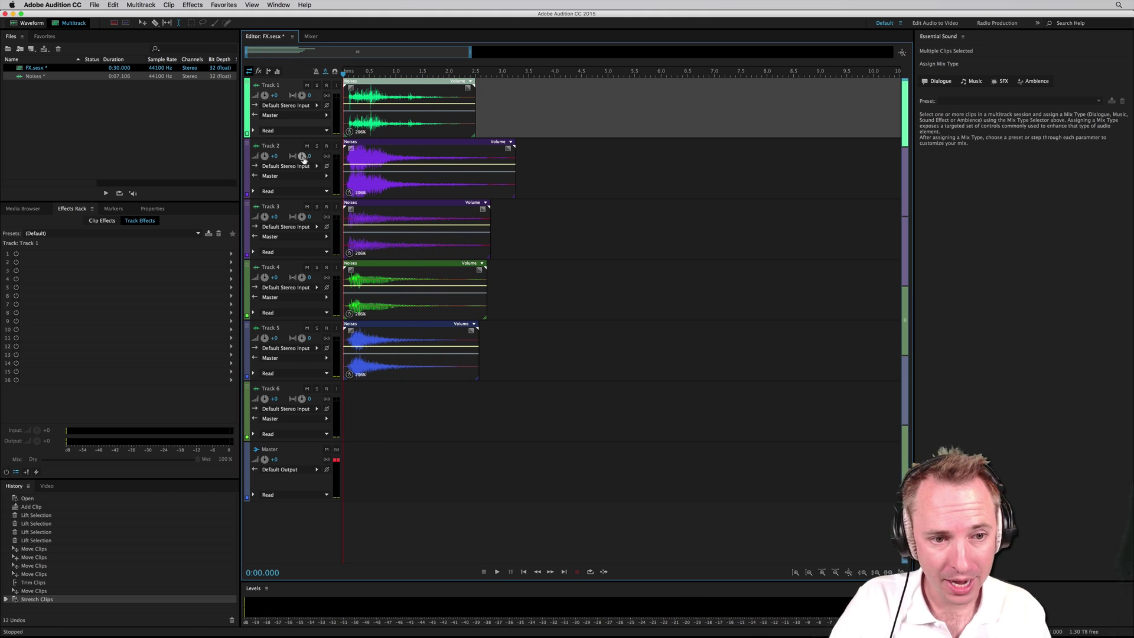
Pan Track 2 to L34.5, Track 4 to L45.5, Track 1 to L12.1, and preview.
drag(303, 159, 327, 113)
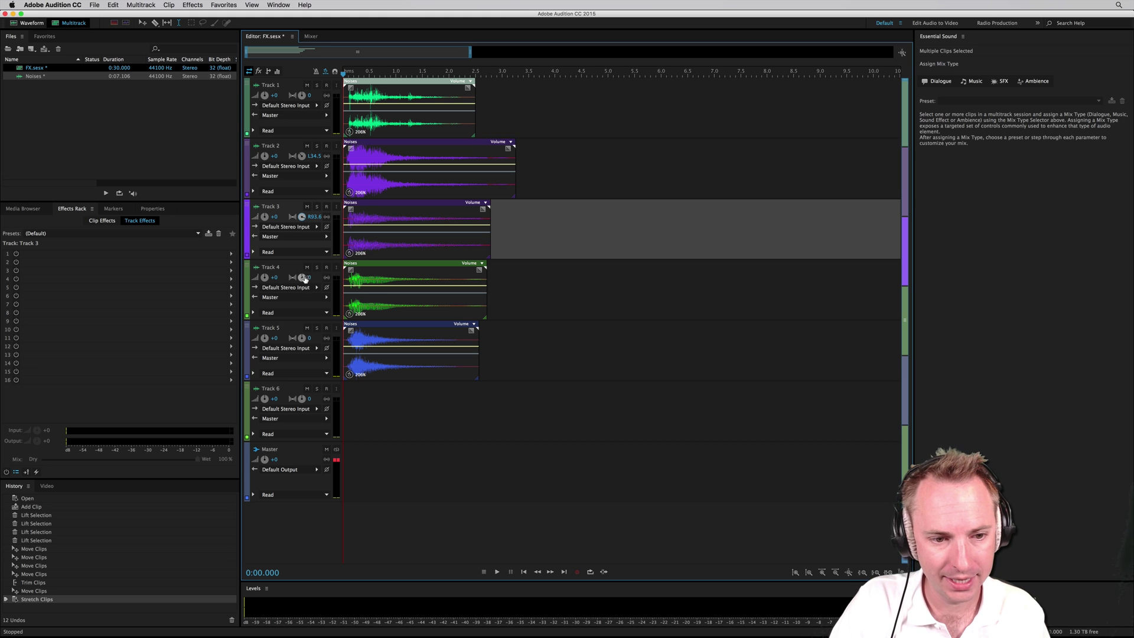
drag(304, 280, 339, 231)
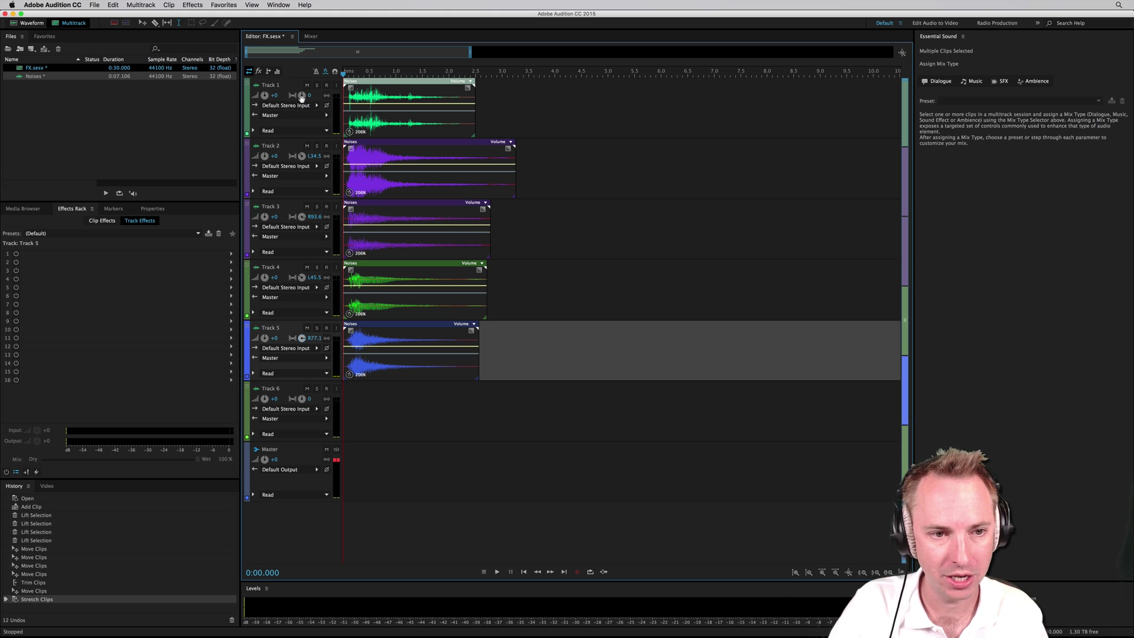
drag(302, 96, 309, 121)
key(space)
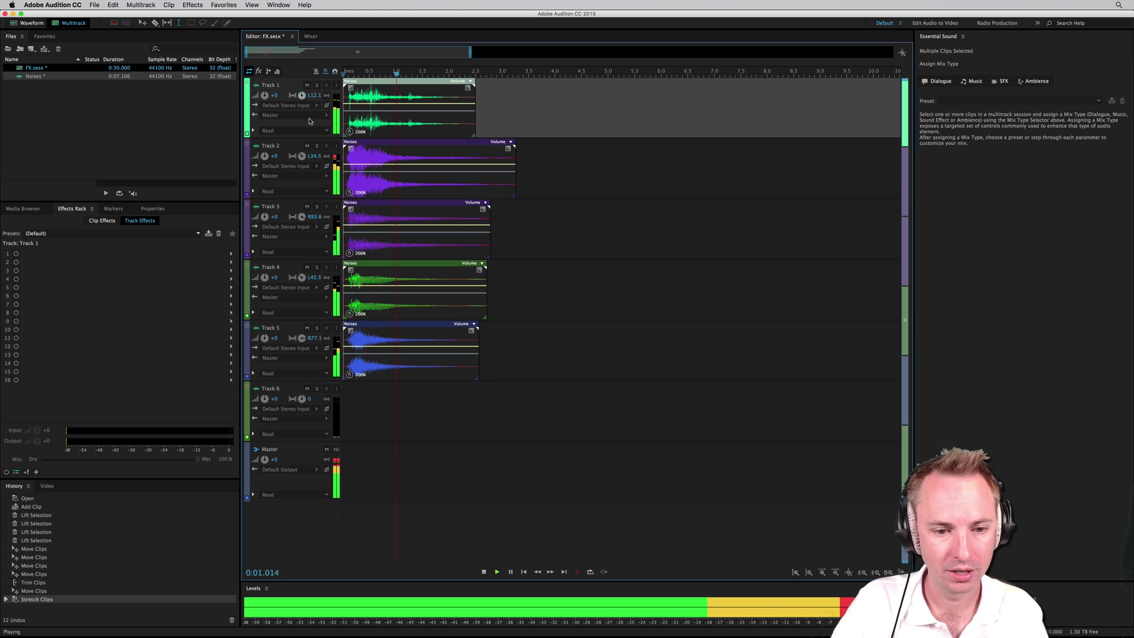
key(space)
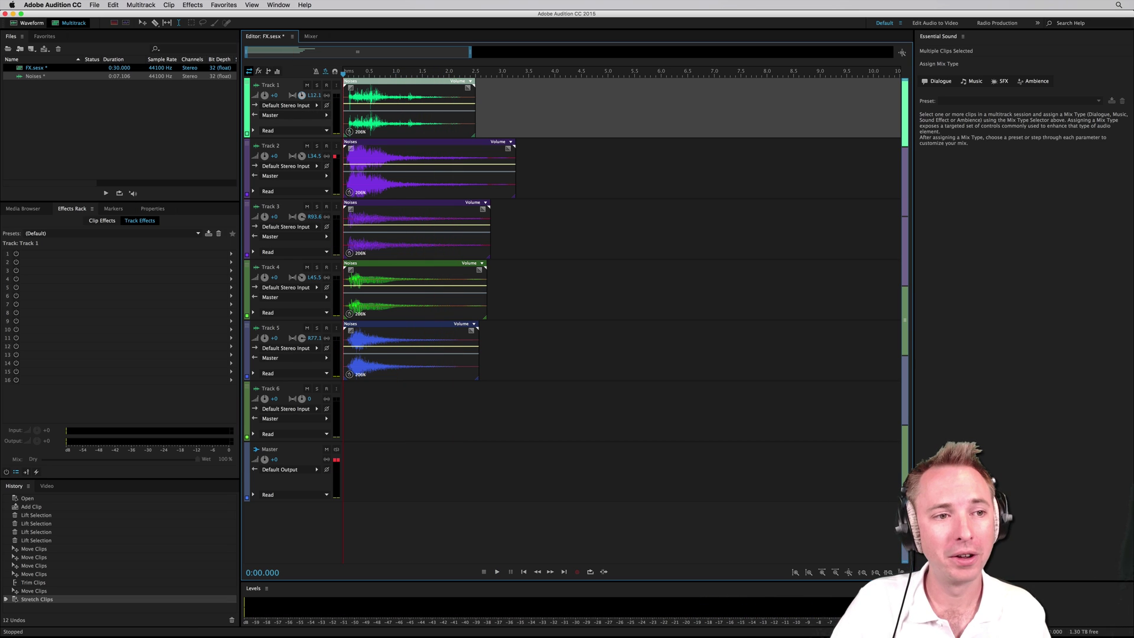
Mix down the entire session to FX Mixdown 1, lower it about 6.6 dB, and preview.
click(142, 5)
mouse_move(187, 46)
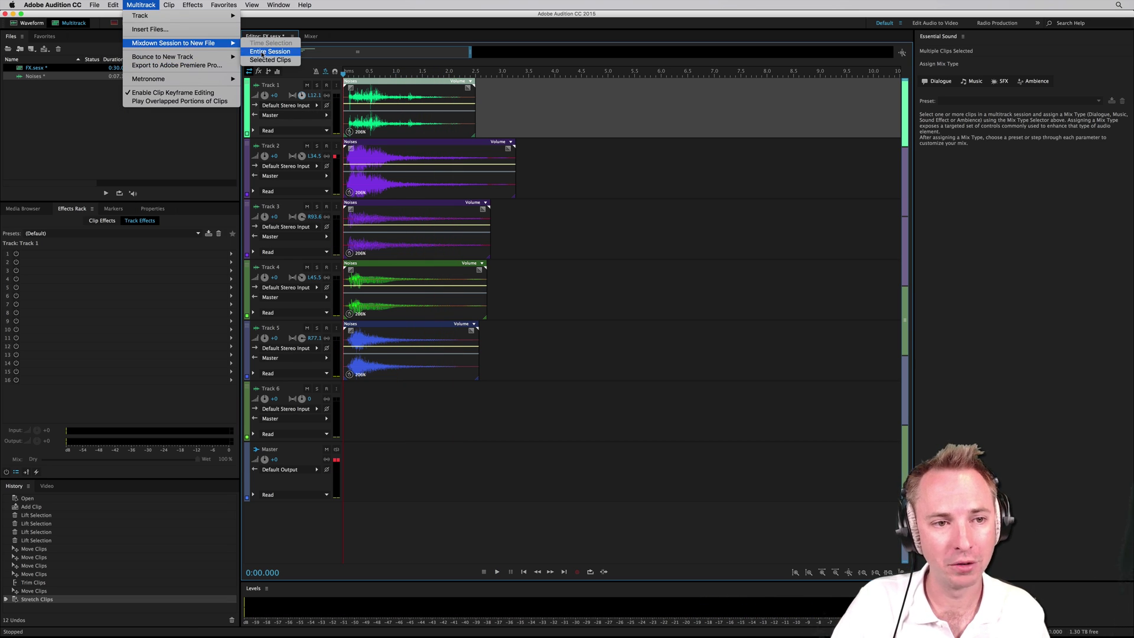
click(264, 52)
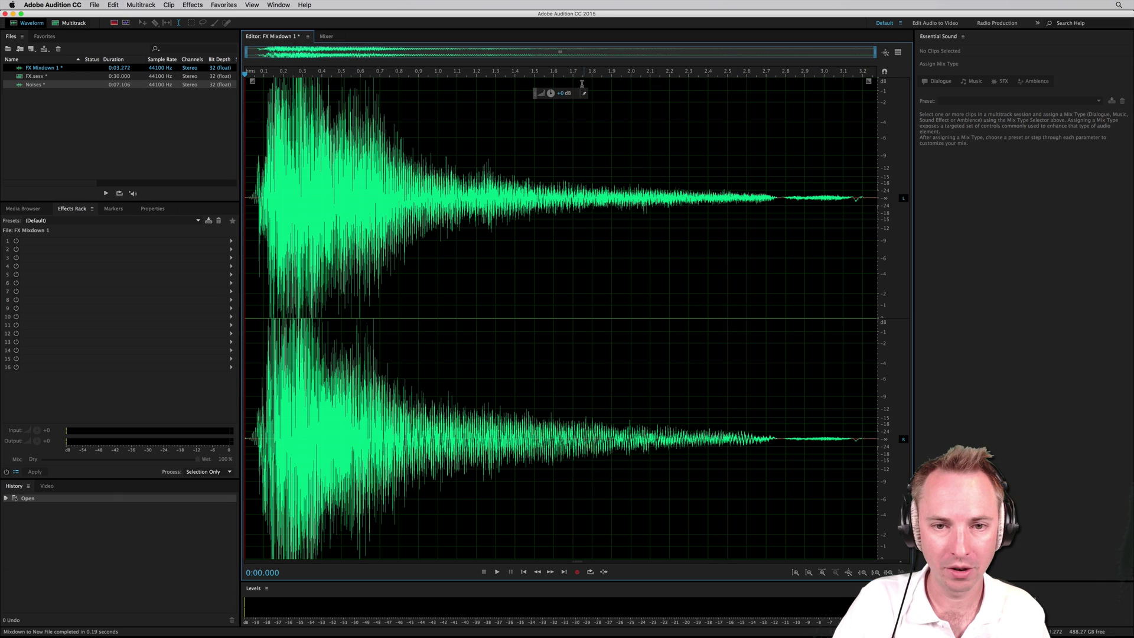
mouse_move(550, 93)
mouse_down()
mouse_move(534, 100)
mouse_move(554, 94)
mouse_up()
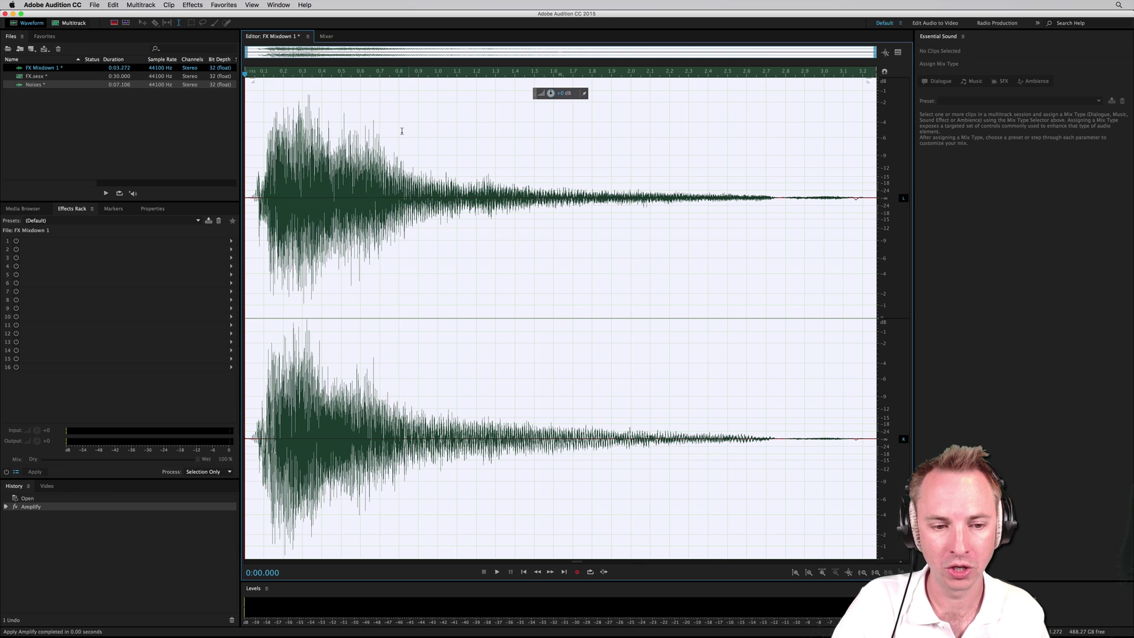
key(space)
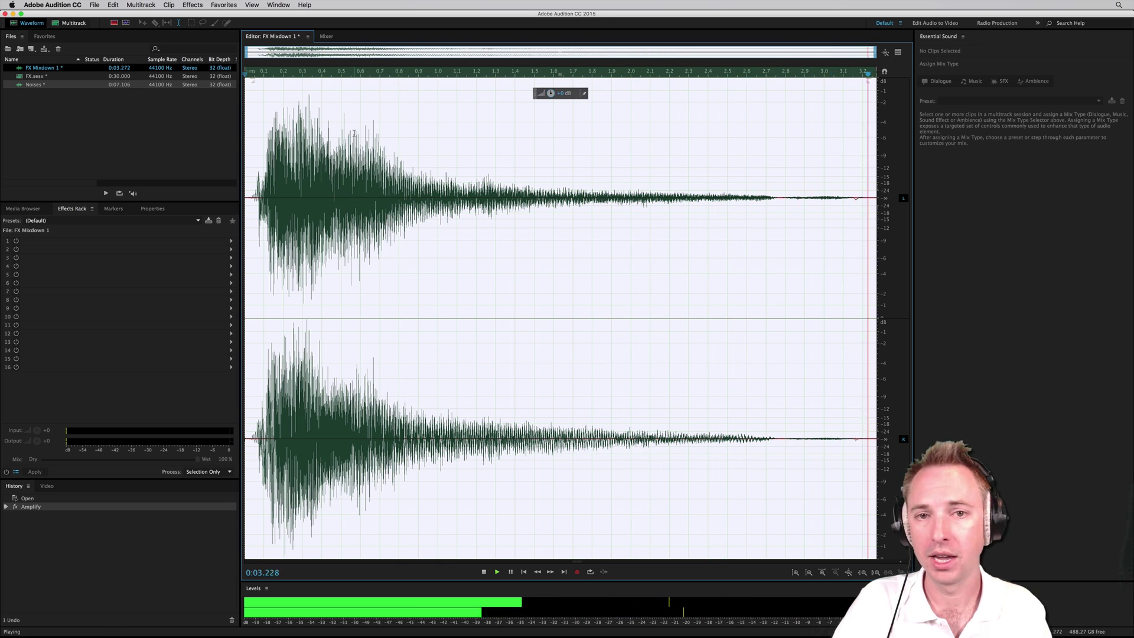
Create the FX Final session and place FX Mixdown 1 at the start of Track 1.
click(70, 23)
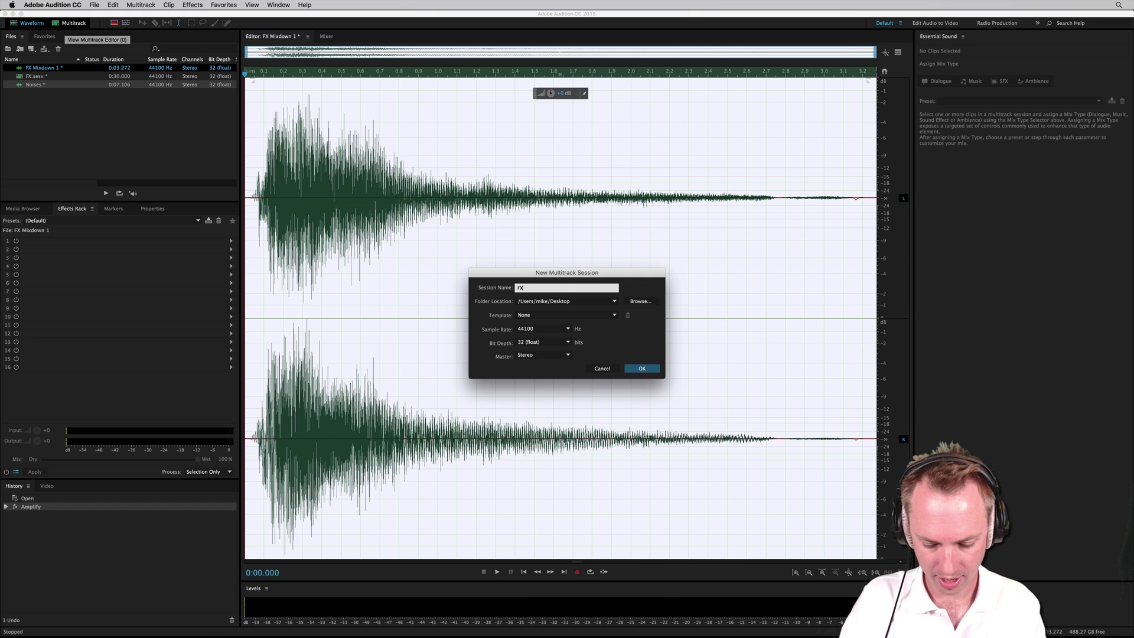
key(Return)
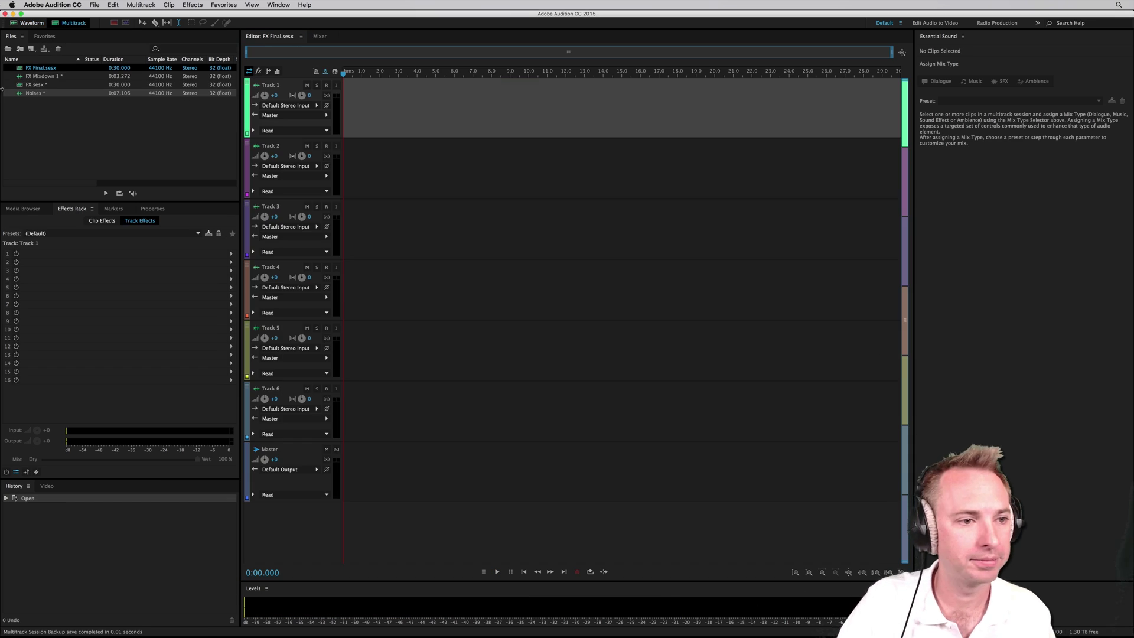
drag(44, 80, 264, 97)
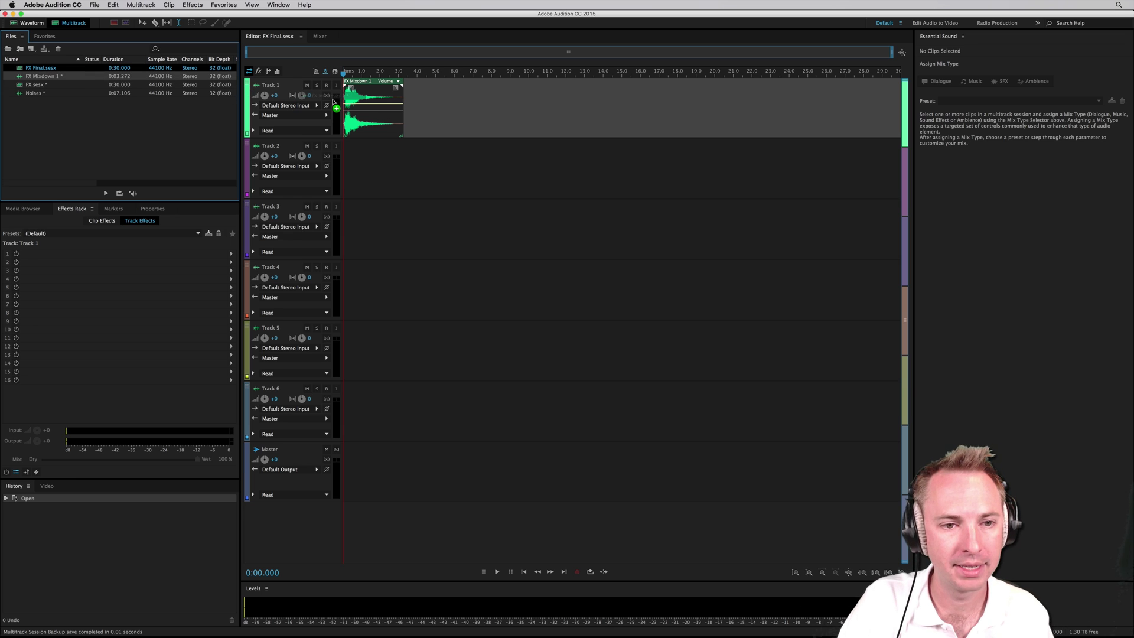
drag(334, 103, 335, 104)
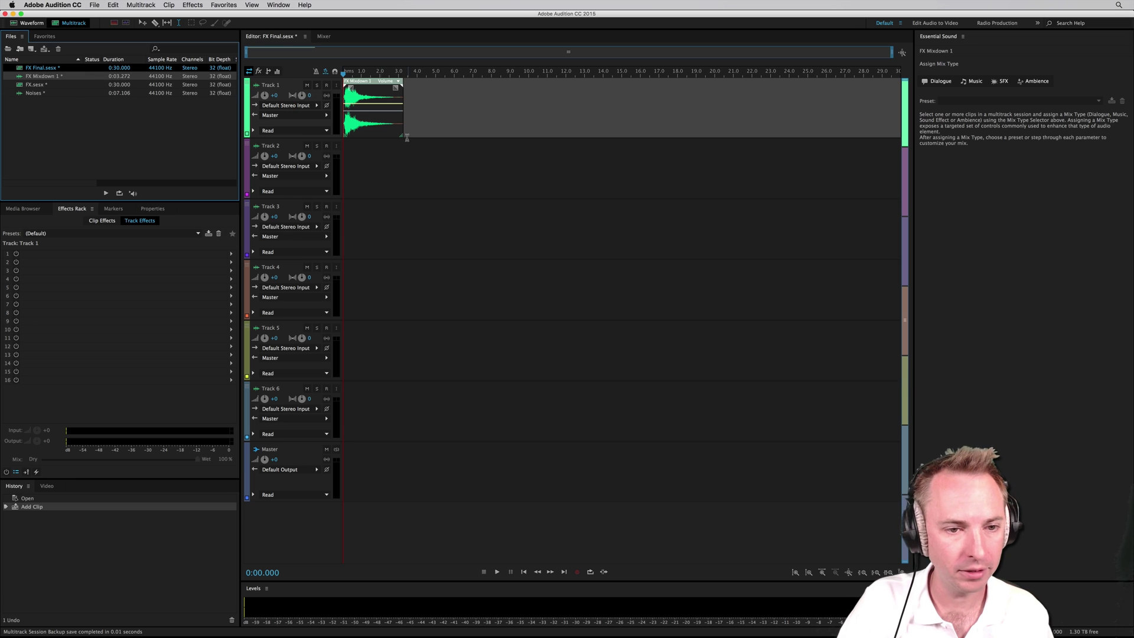
Add Chorus to Track 1's first effects slot and audition it.
click(232, 253)
mouse_move(272, 293)
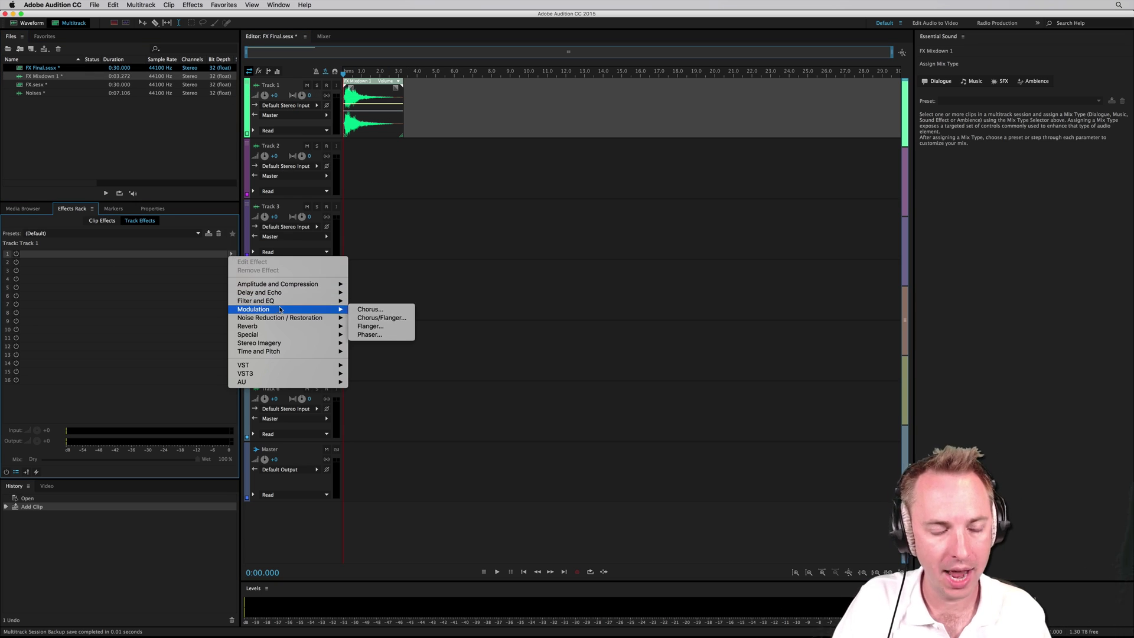
click(370, 309)
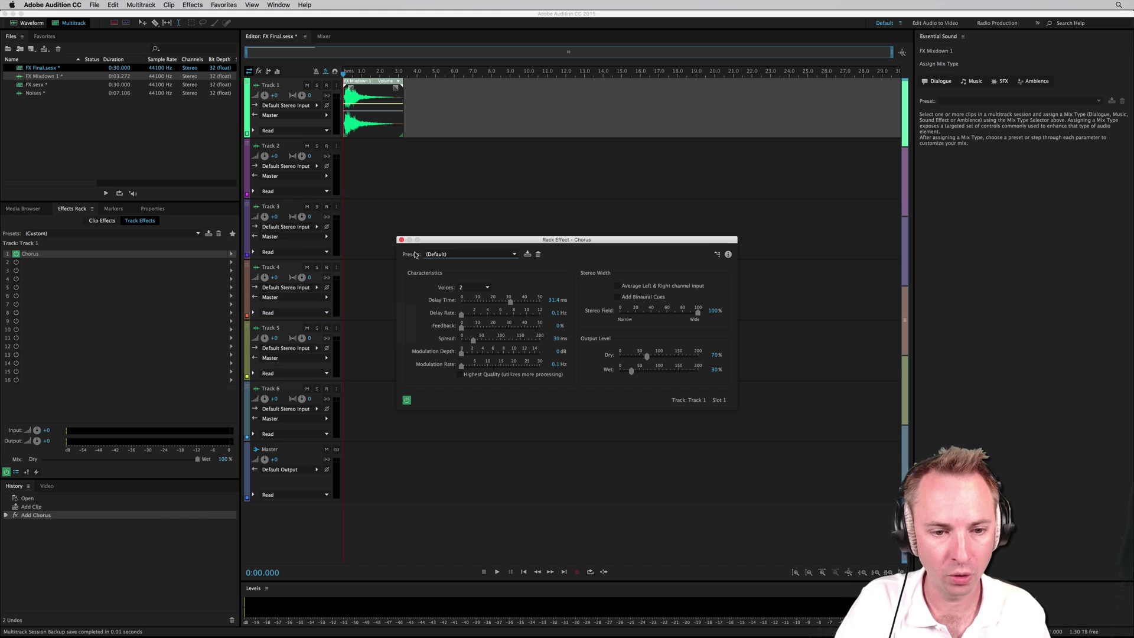
key(space)
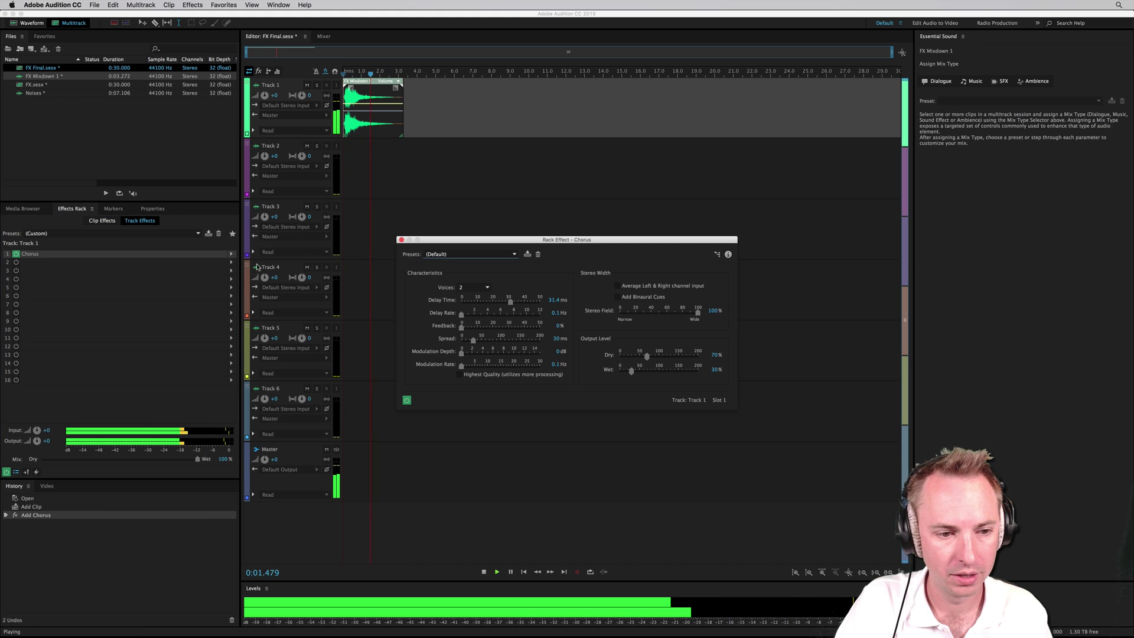
key(space)
Add Studio Reverb with the Great Hall preset and wet near 87.6% as the second effect.
click(231, 262)
mouse_move(292, 329)
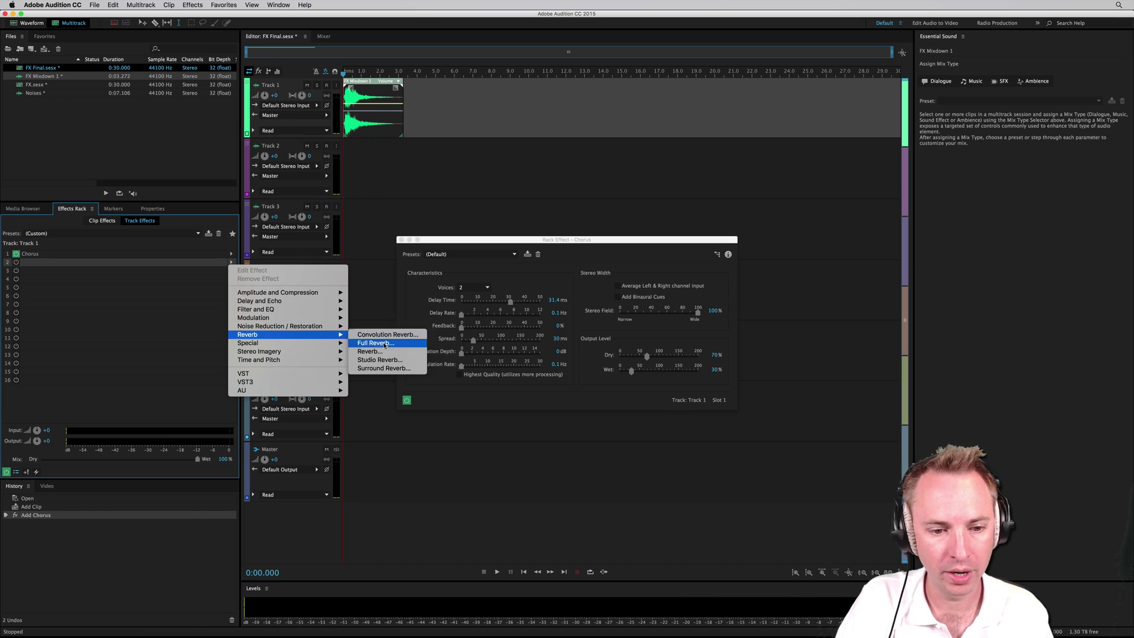
click(381, 360)
click(540, 236)
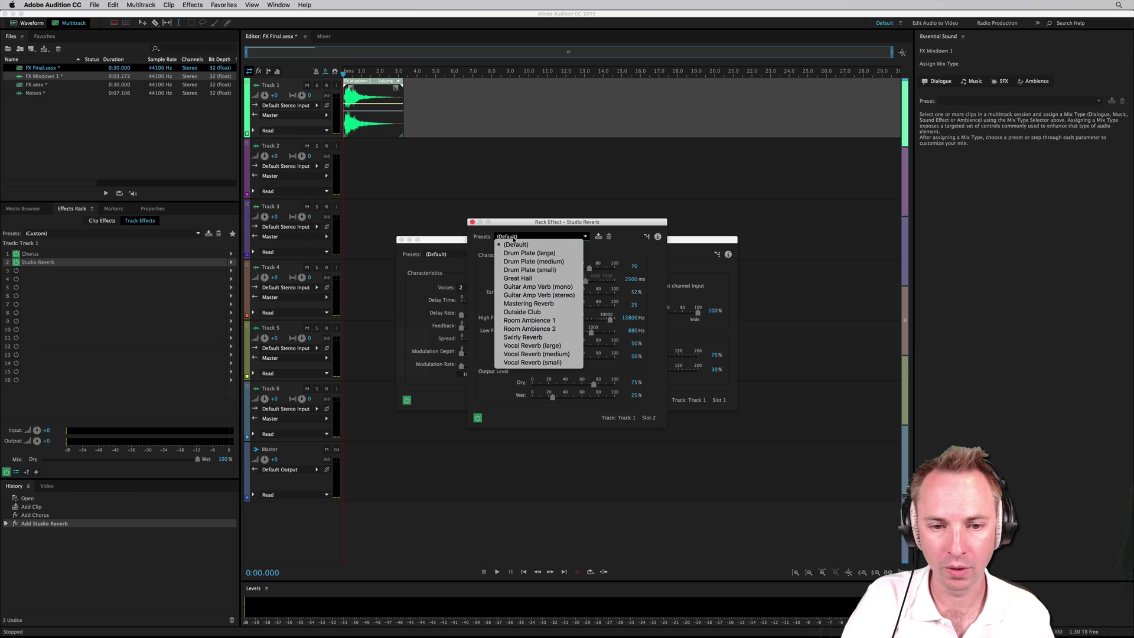
click(526, 279)
key(space)
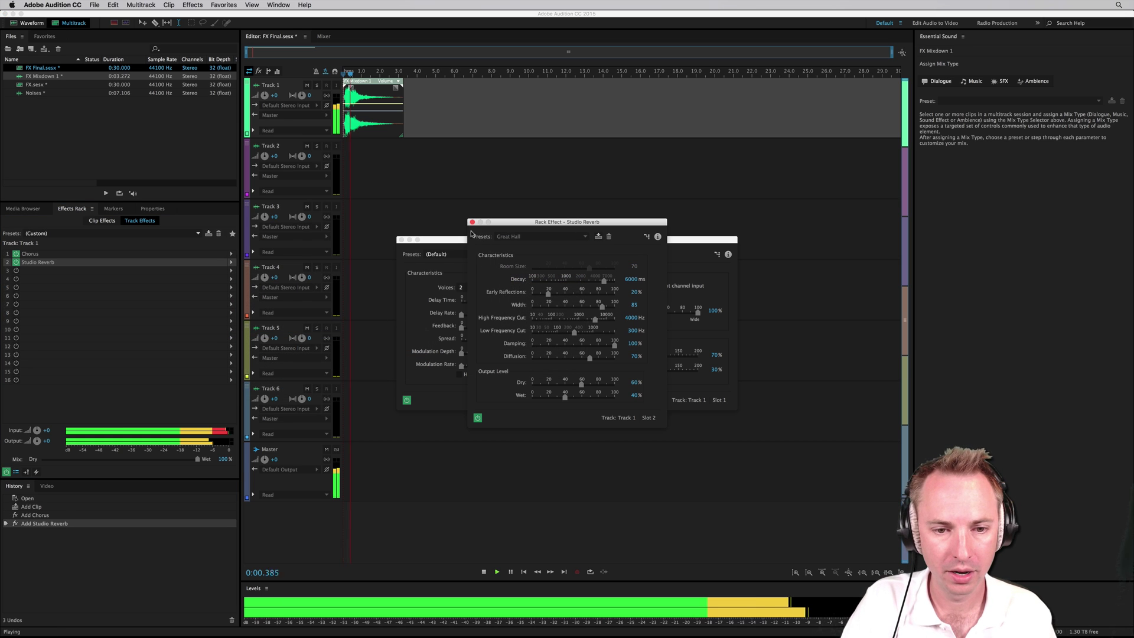
key(space)
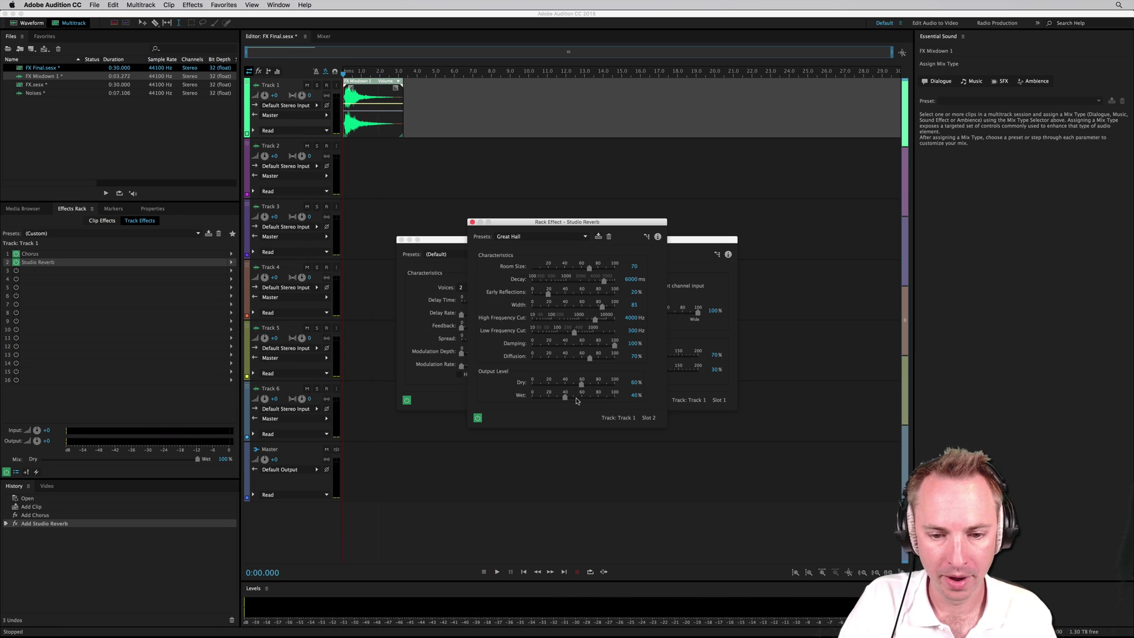
key(space)
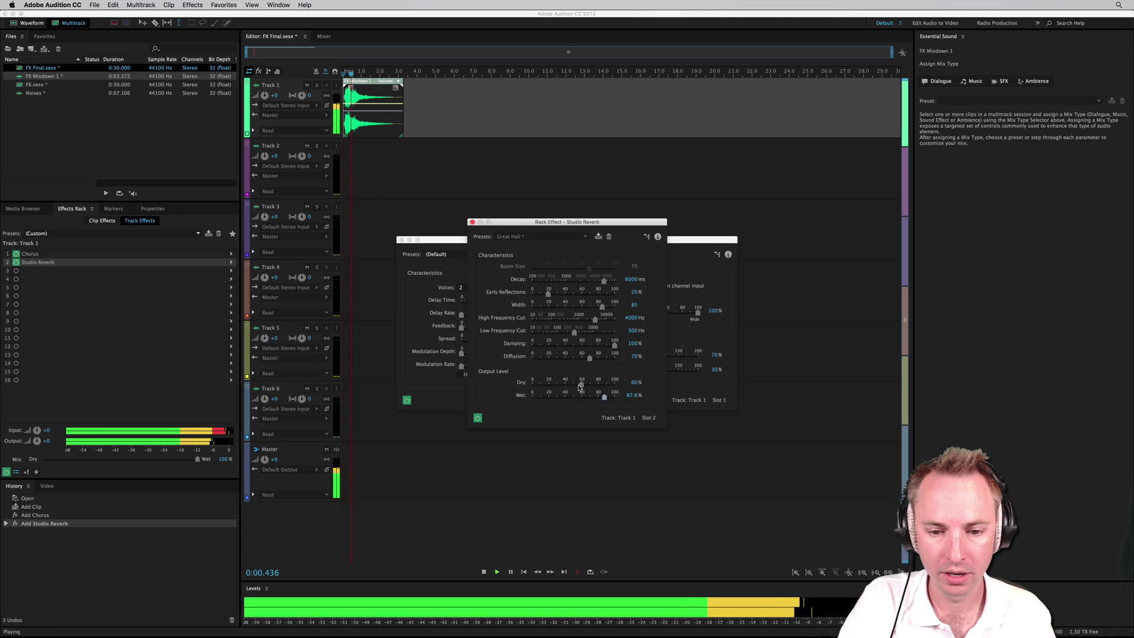
key(space)
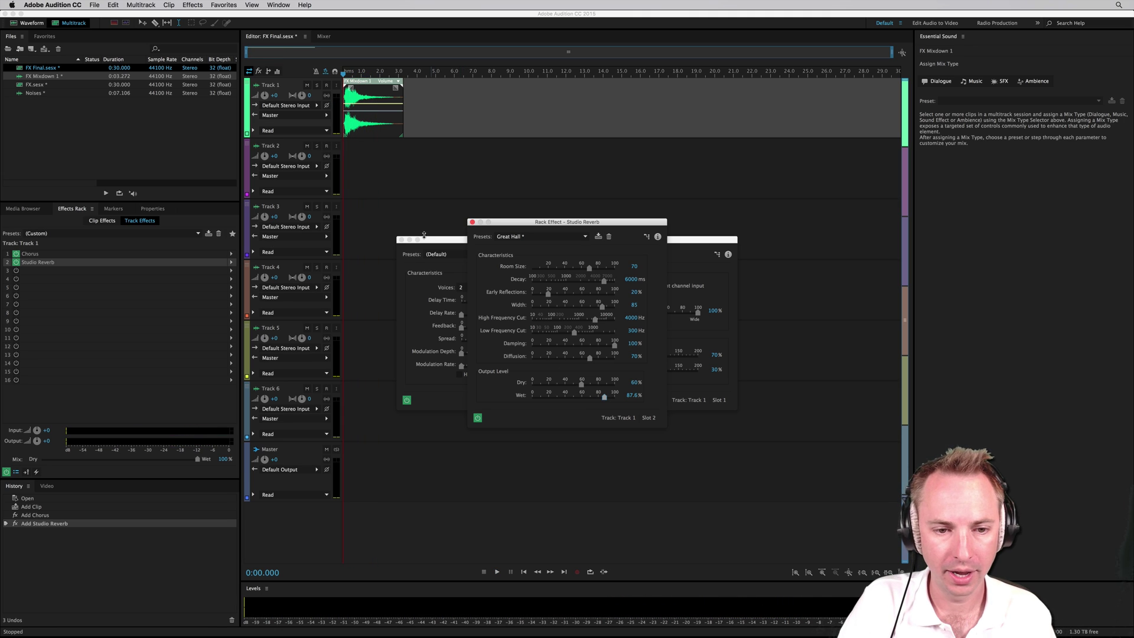
click(401, 240)
Add a Parametric Equalizer as Track 1's third effect.
click(471, 223)
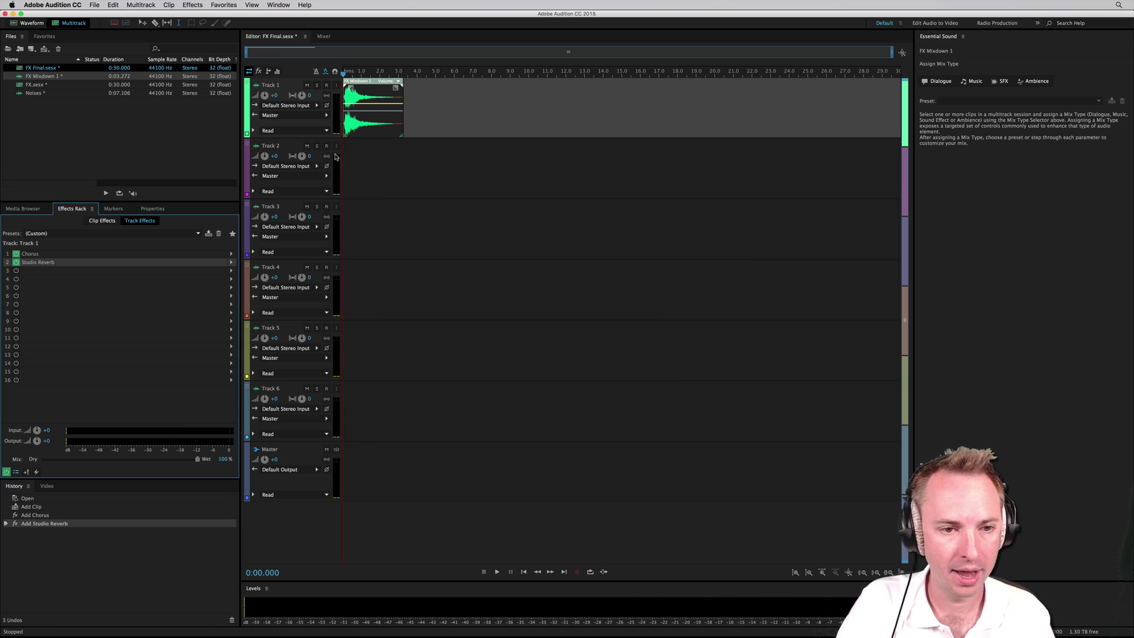
click(231, 271)
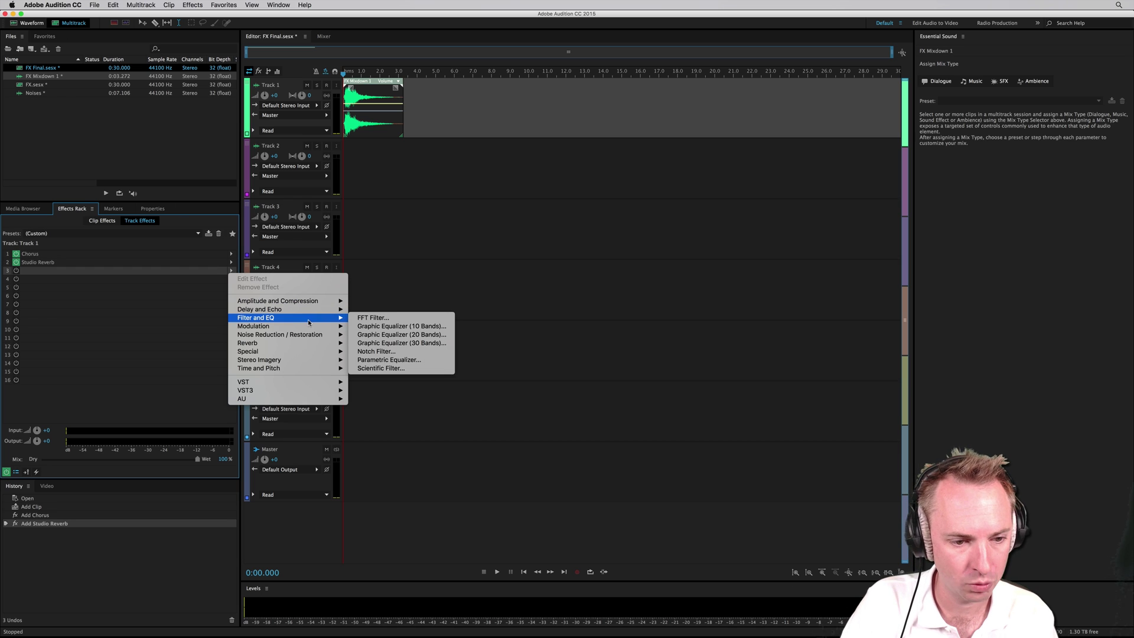
mouse_move(307, 328)
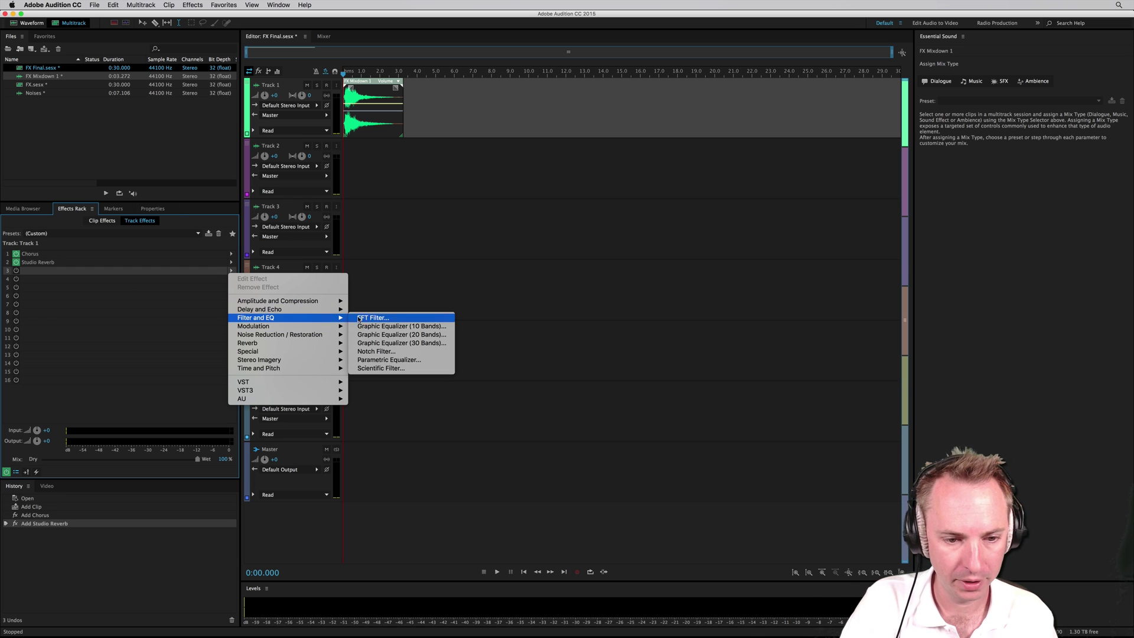
click(373, 362)
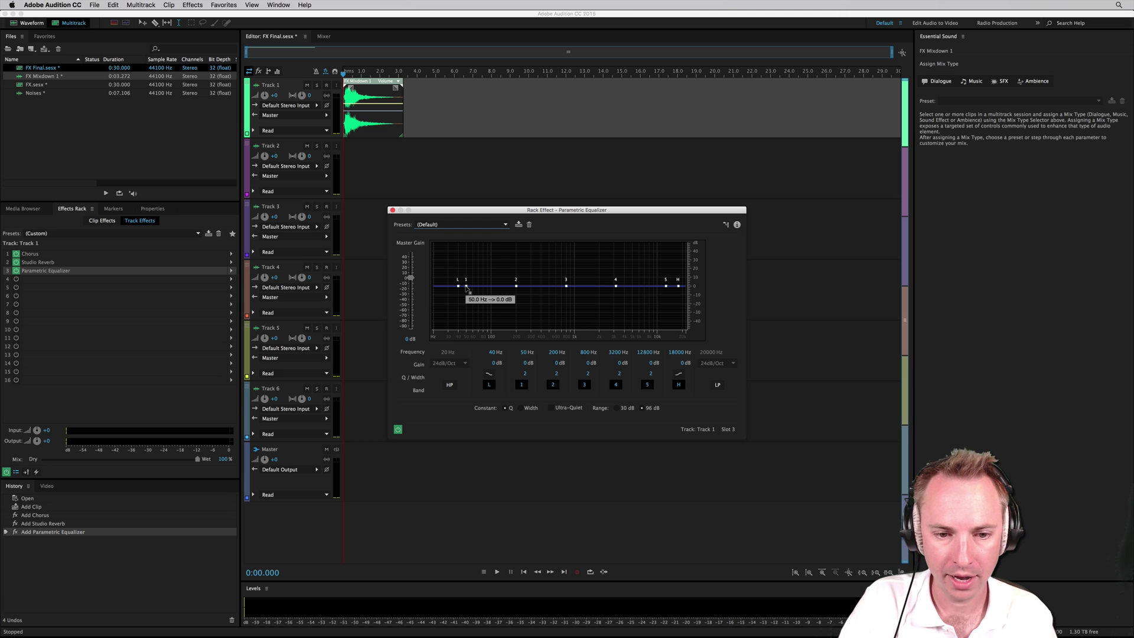
Boost the low EQ band near 52 Hz to about 20.7 dB and cut band 3 to -8.1 dB.
drag(467, 289, 471, 274)
key(space)
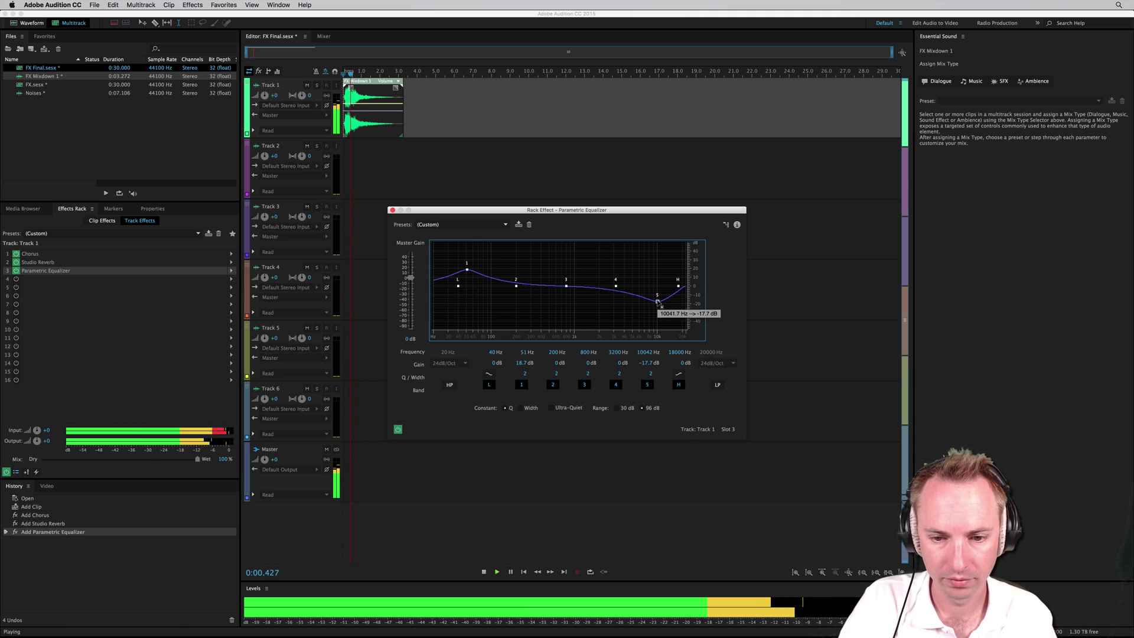
key(space)
drag(467, 271, 468, 269)
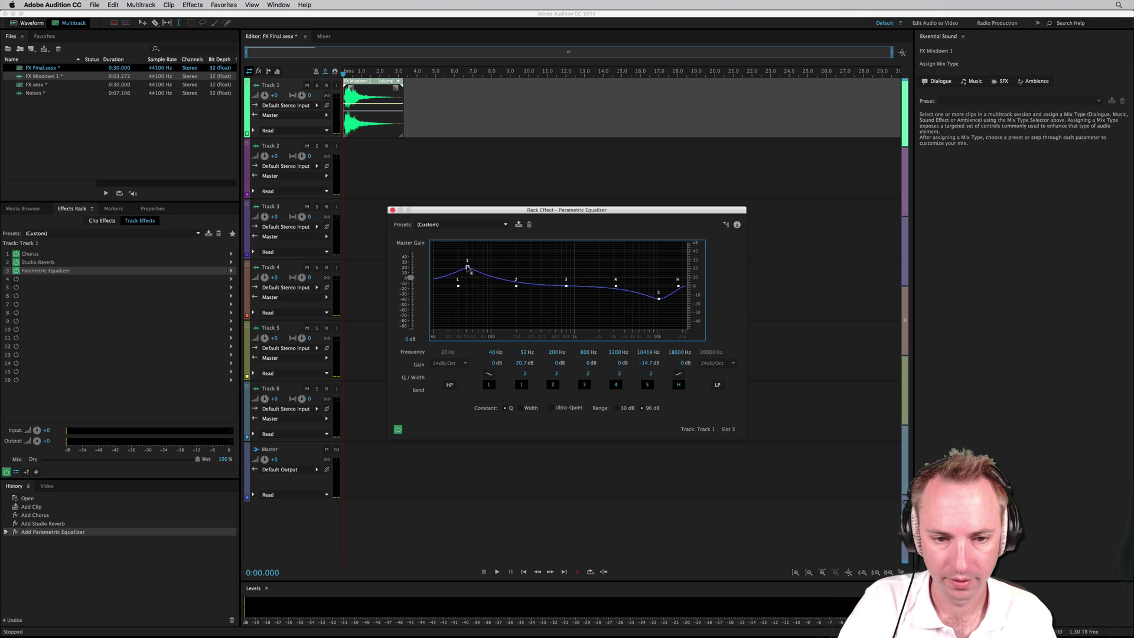
key(space)
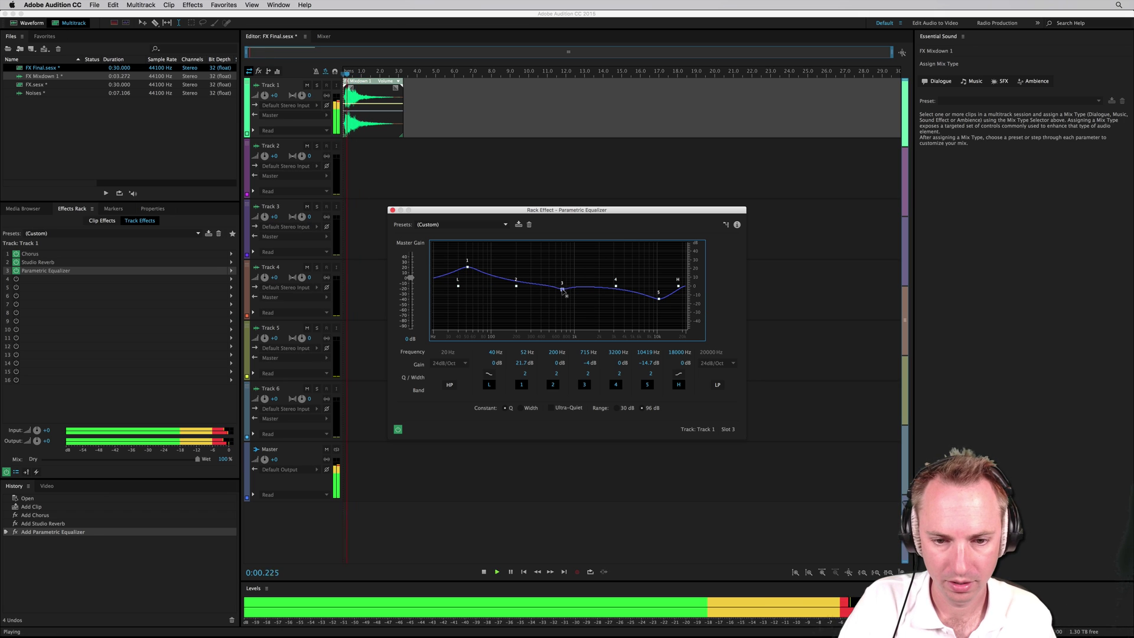
drag(562, 289, 561, 293)
click(614, 290)
key(space)
key(space)
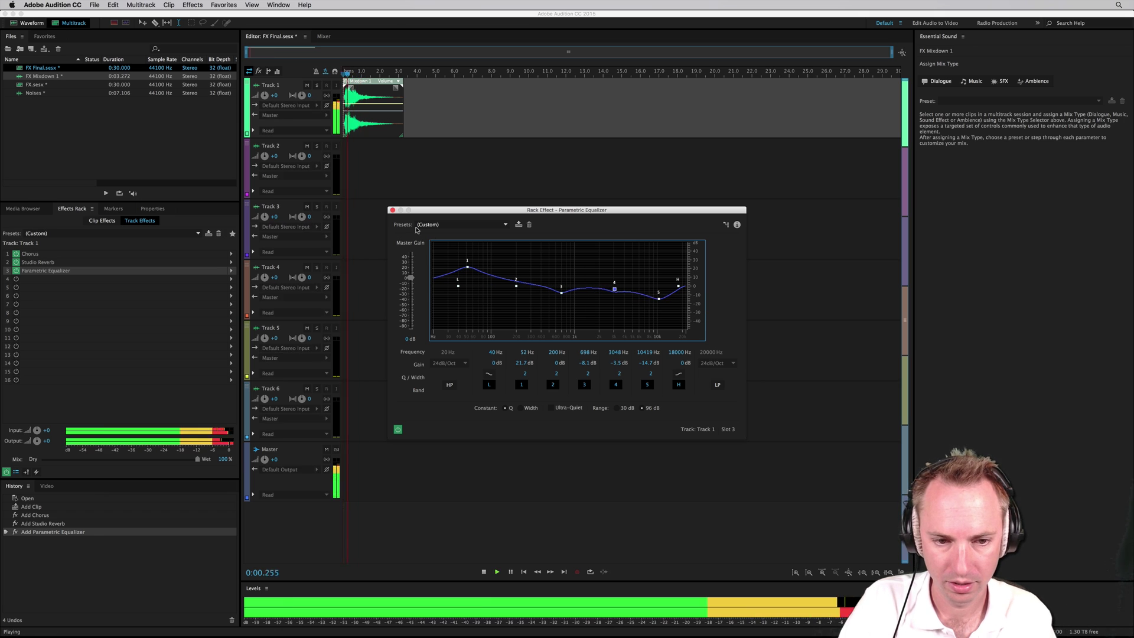
key(space)
click(392, 211)
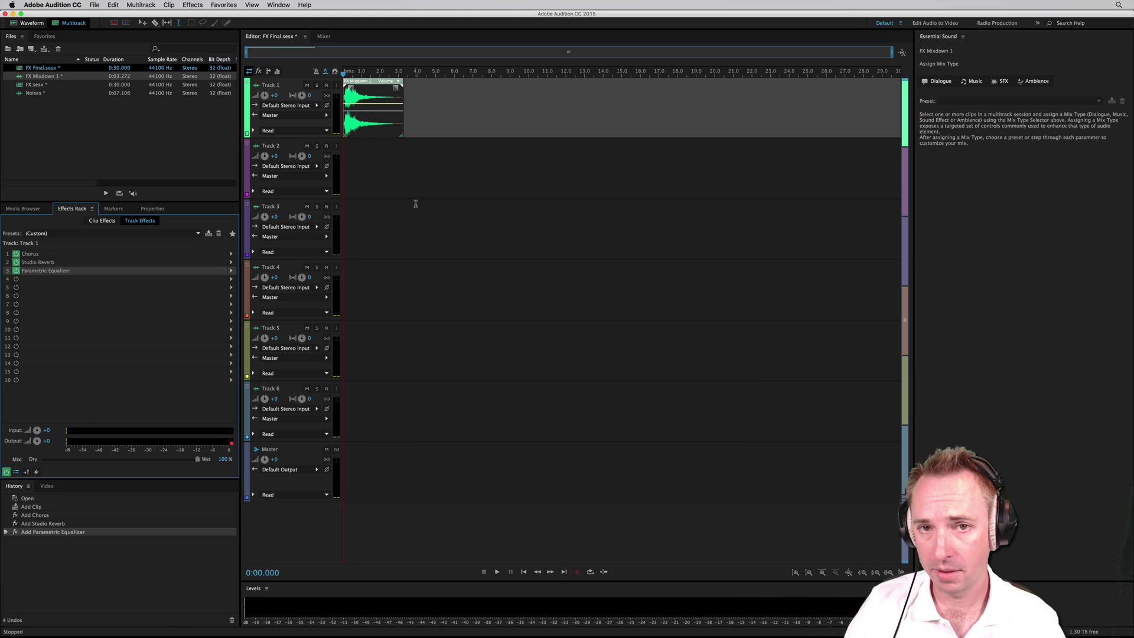
Mix down the entire FX Final session to FX Final Mixdown 1 and play it.
key(space)
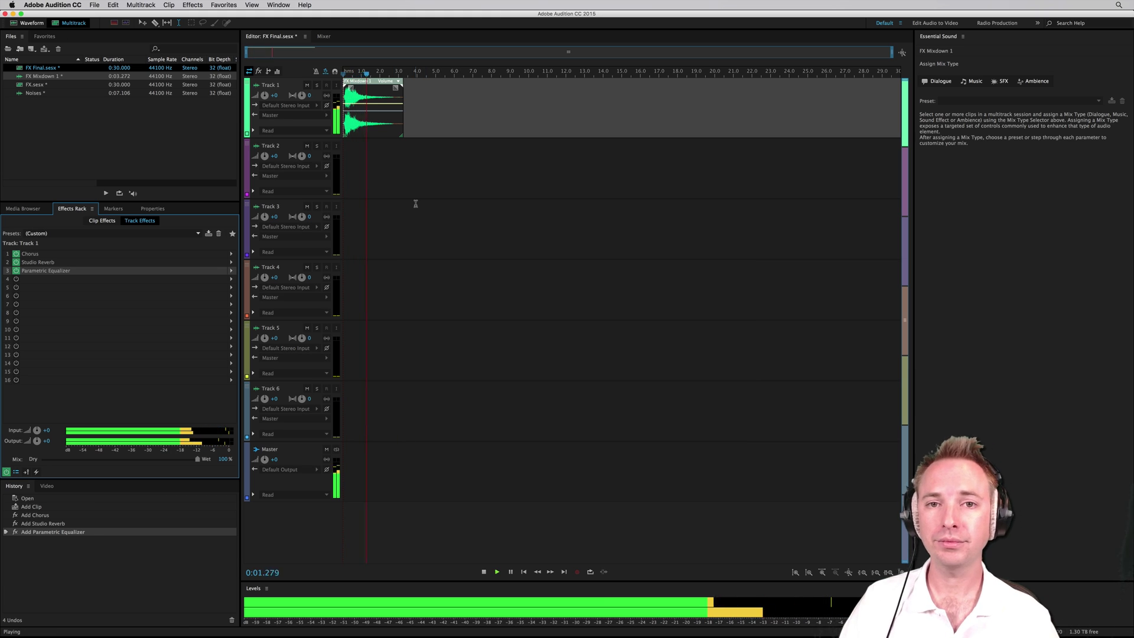
key(space)
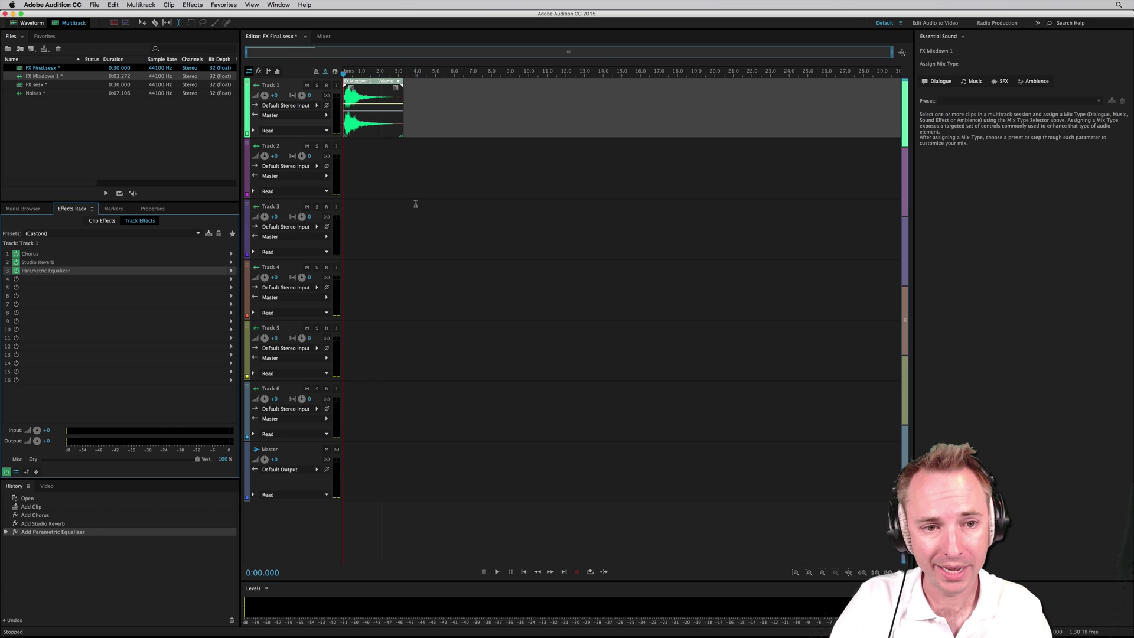
click(188, 5)
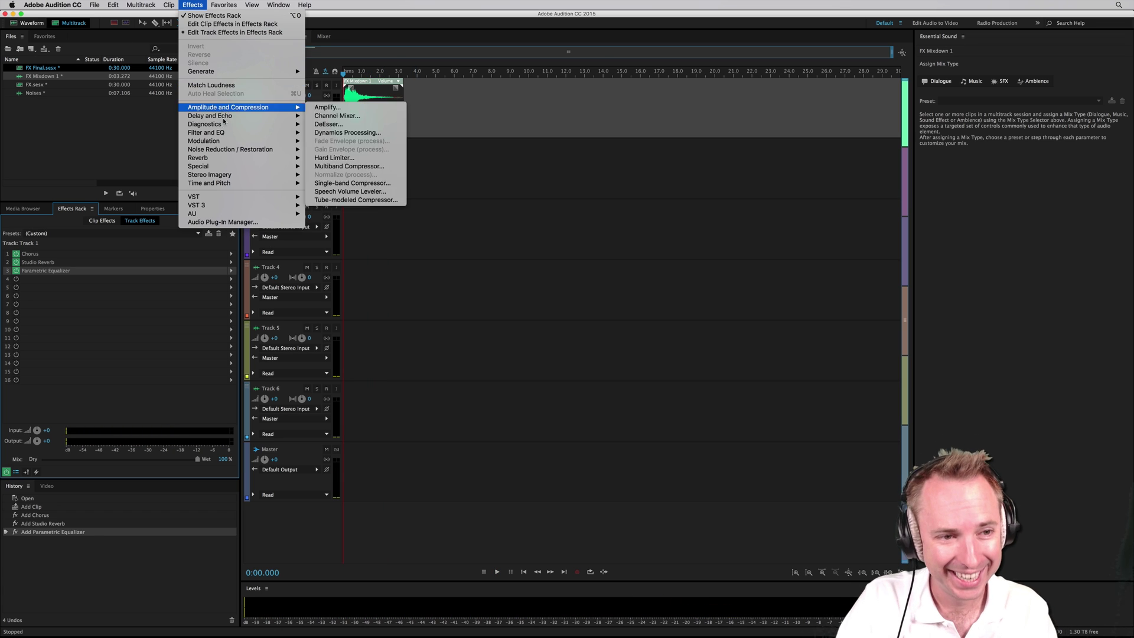
mouse_move(140, 6)
mouse_move(167, 57)
mouse_move(224, 43)
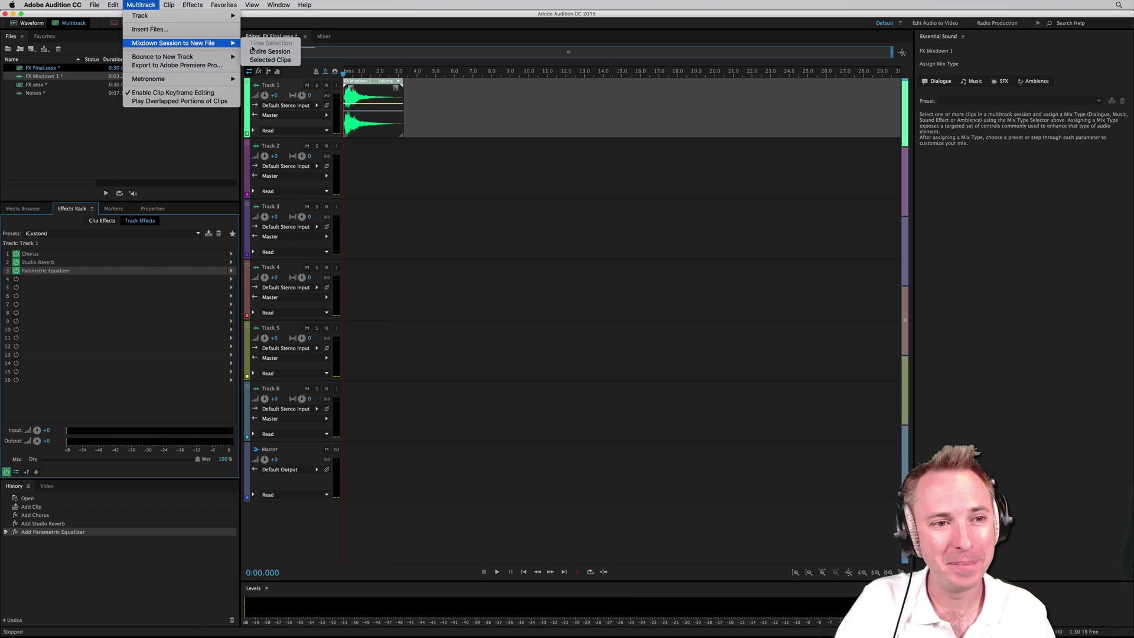
click(261, 54)
key(space)
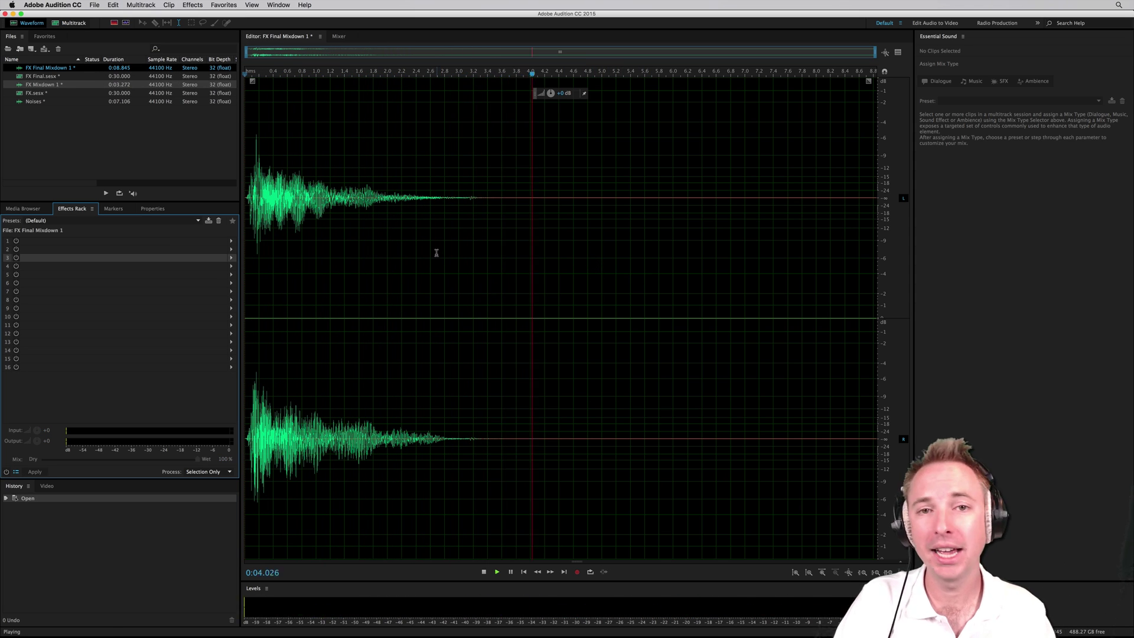
key(space)
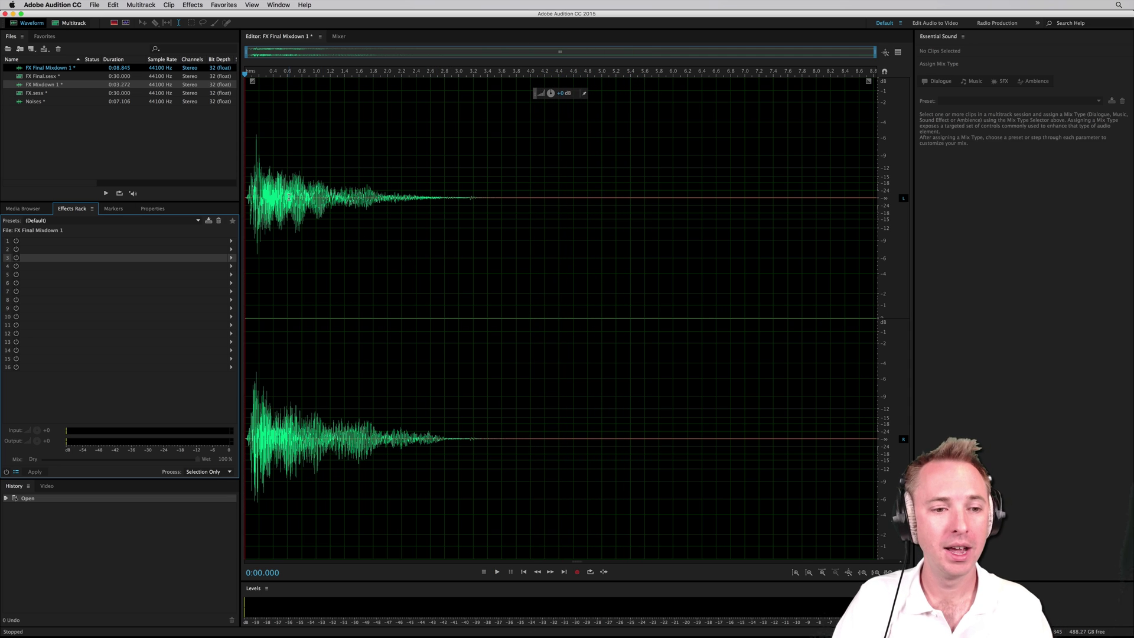
click(192, 5)
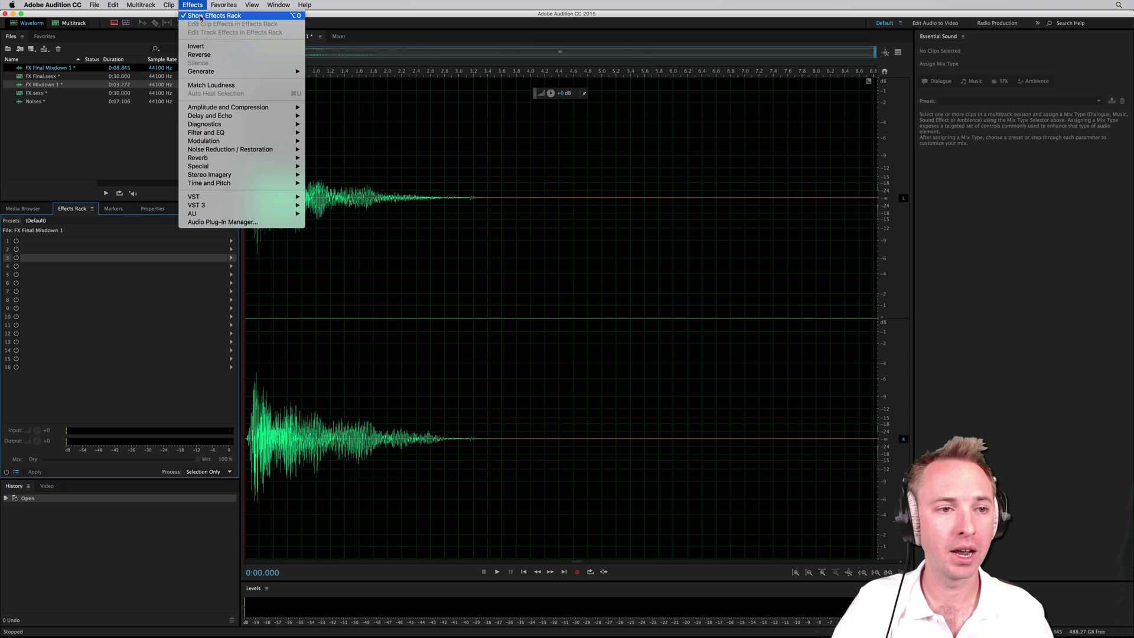
mouse_move(278, 166)
click(331, 192)
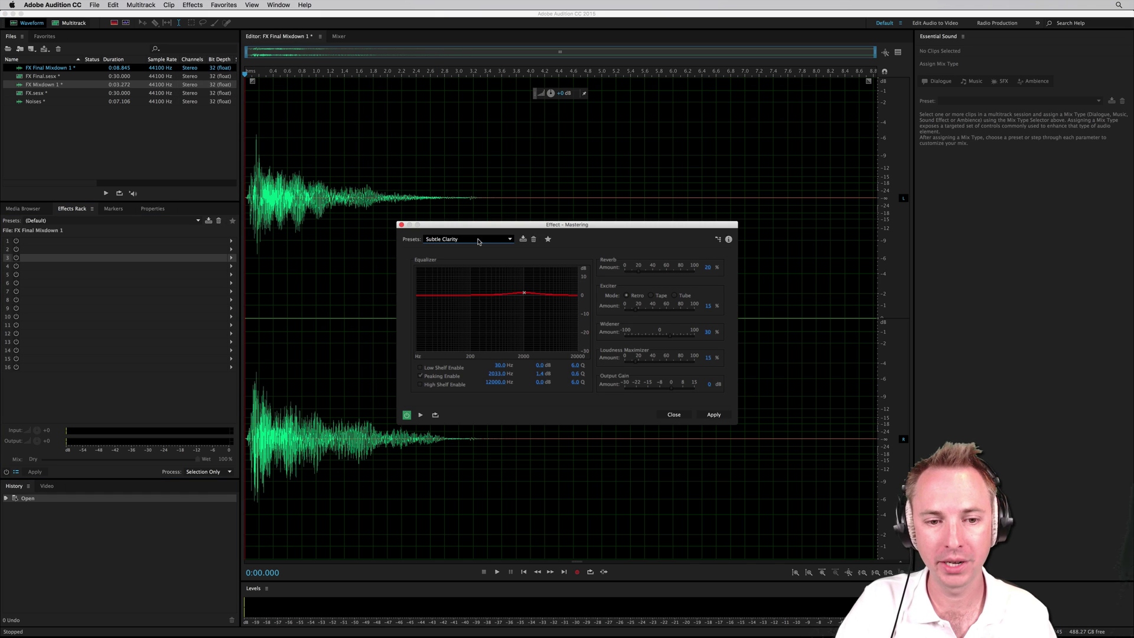
click(713, 414)
key(space)
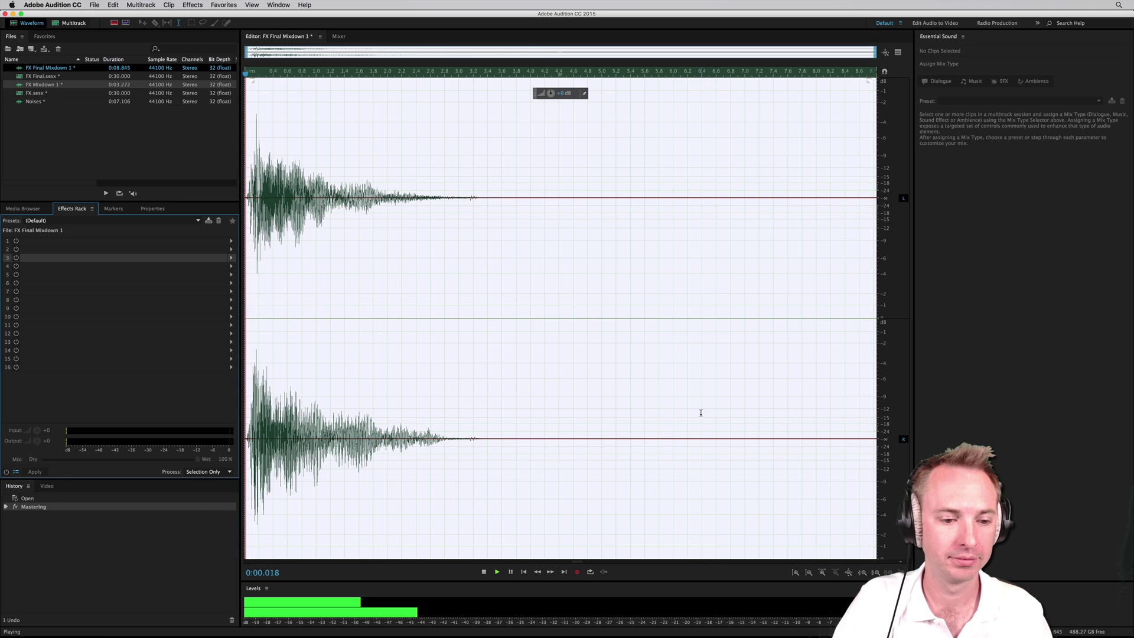
key(space)
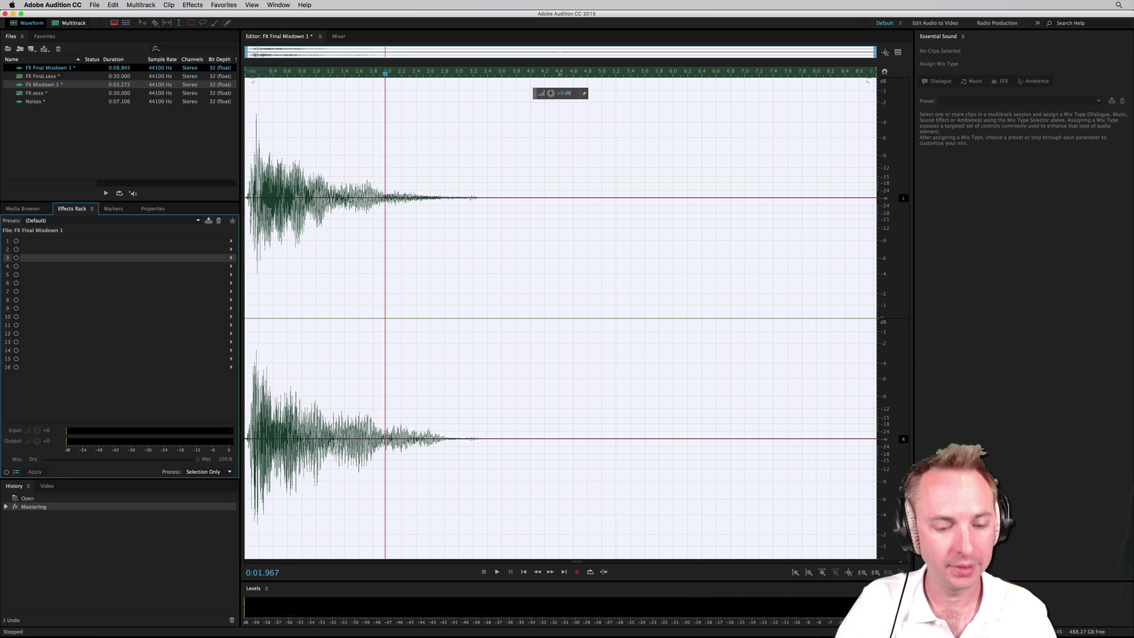
key(super+z)
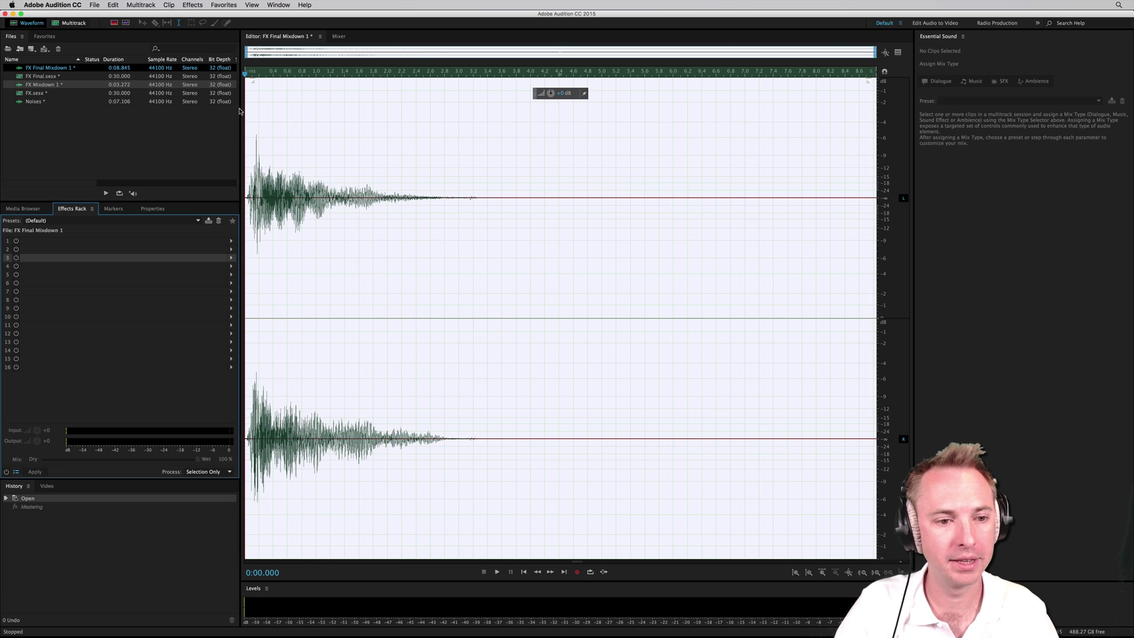
click(204, 5)
Open the Multiband Compressor on the mixdown with the Pop Master preset and preview it.
mouse_move(257, 109)
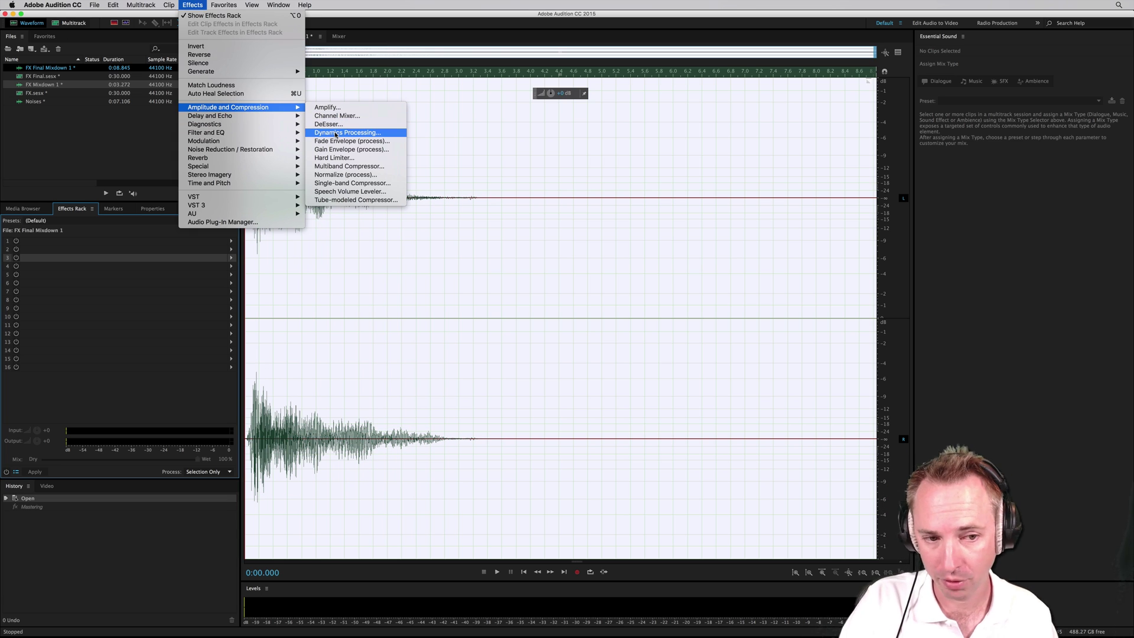
click(349, 167)
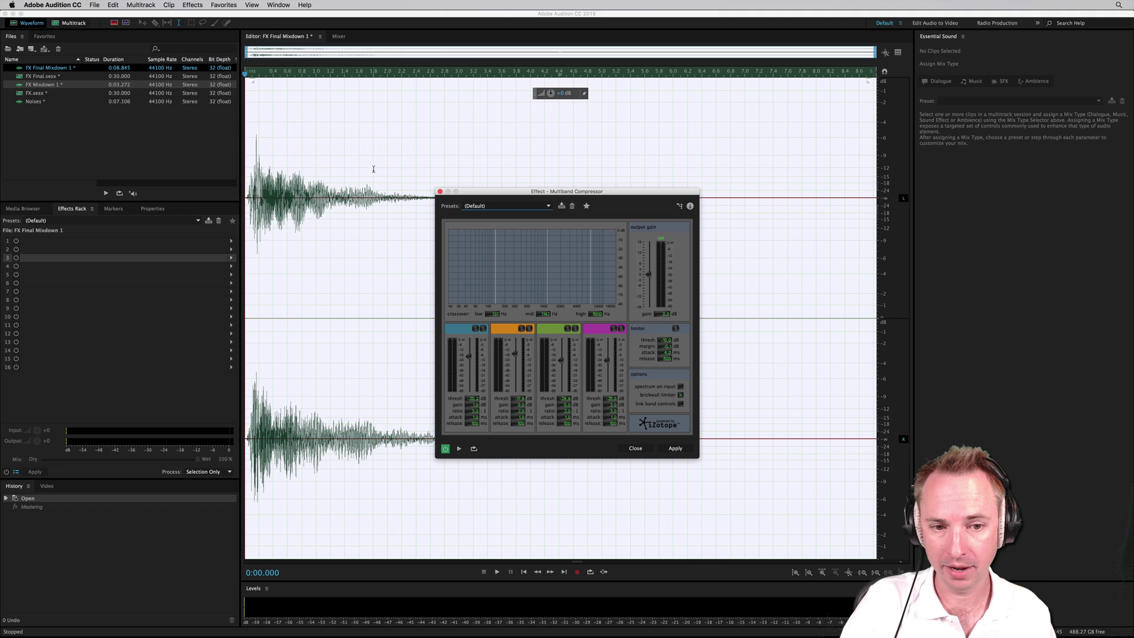
click(539, 206)
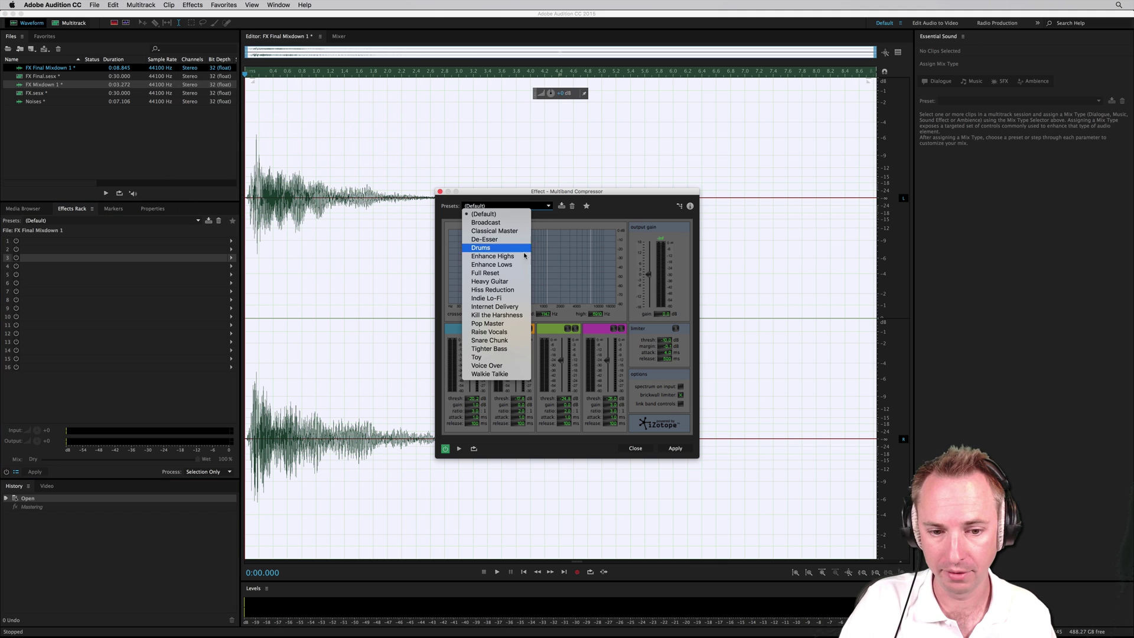
click(512, 323)
key(space)
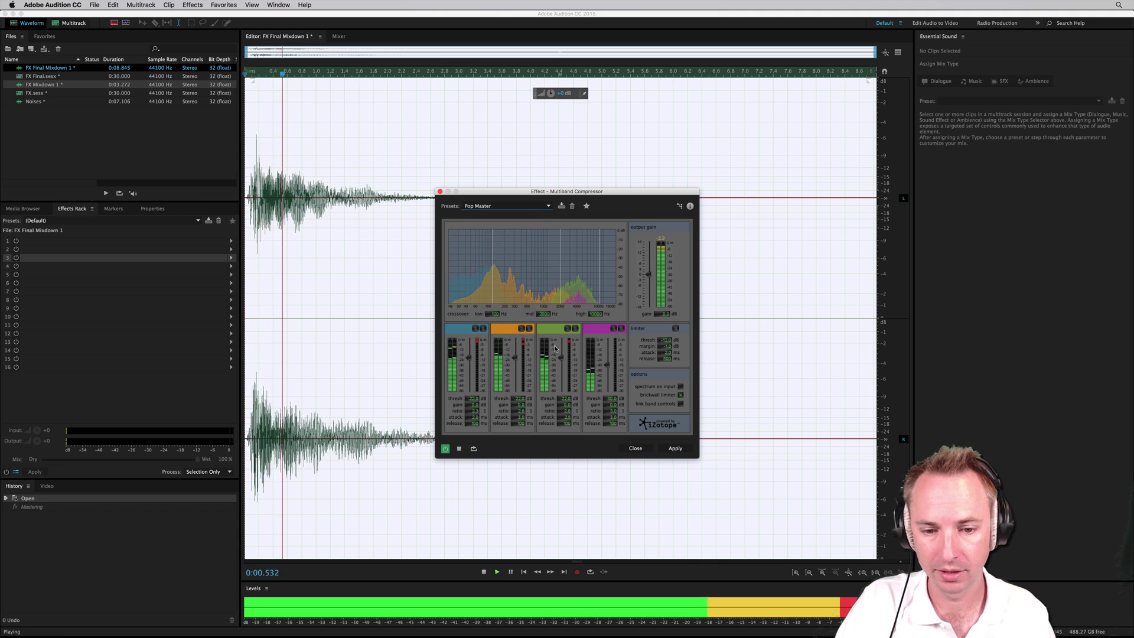
key(space)
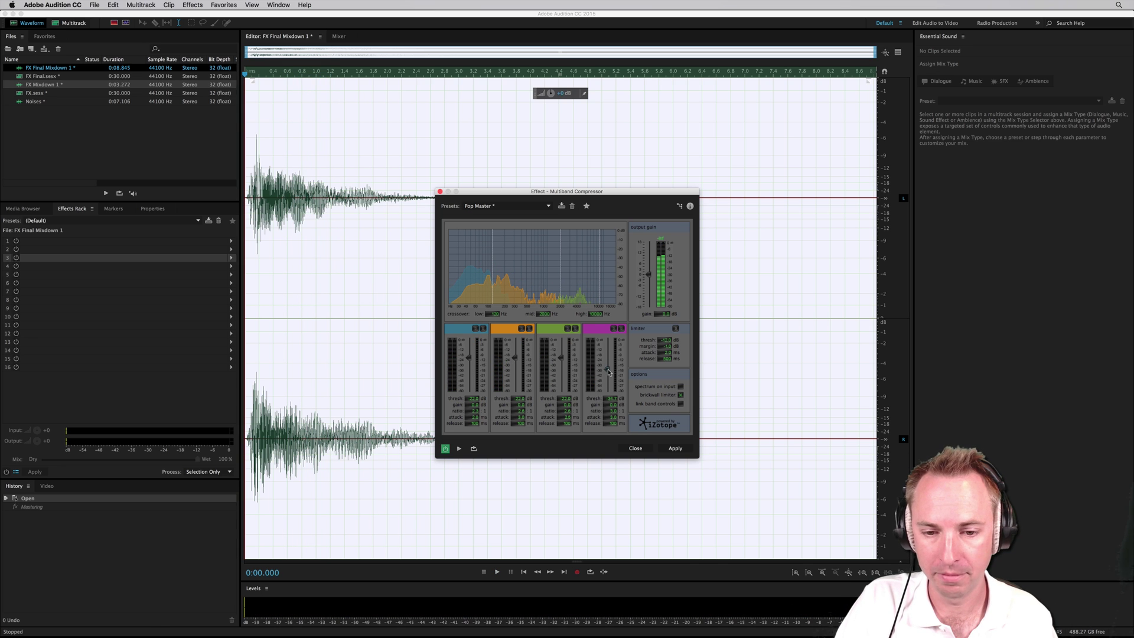
Set band thresholds to about -53 dB purple, -31 dB green, -43 dB blue, and apply.
drag(609, 372, 608, 348)
key(space)
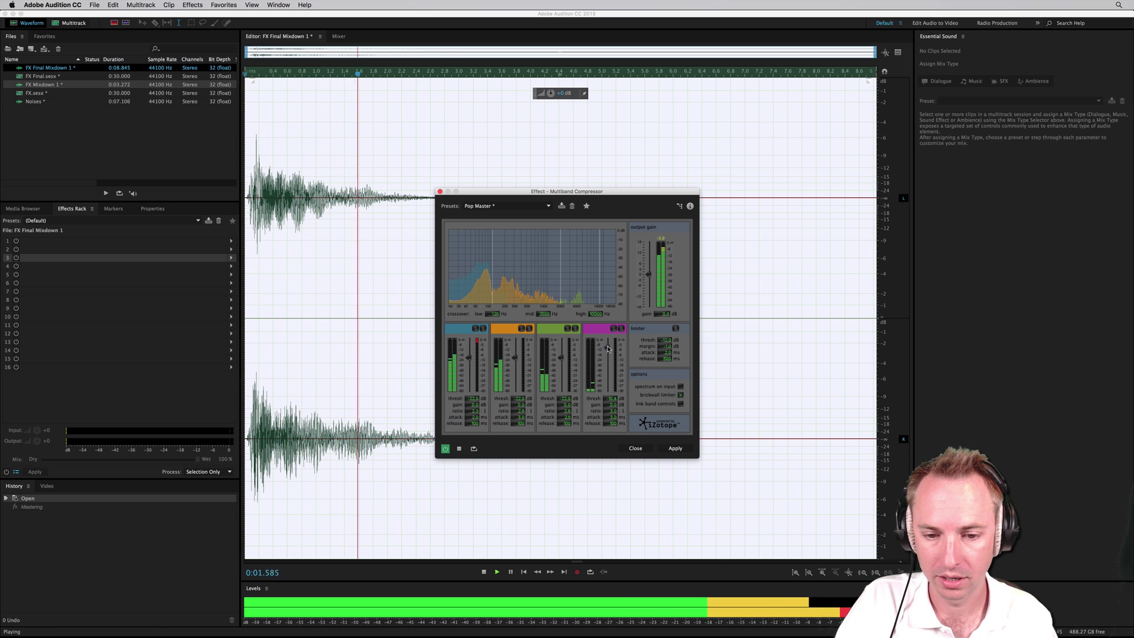
drag(609, 349, 608, 392)
drag(561, 359, 514, 388)
key(space)
key(space)
key(space)
key(space)
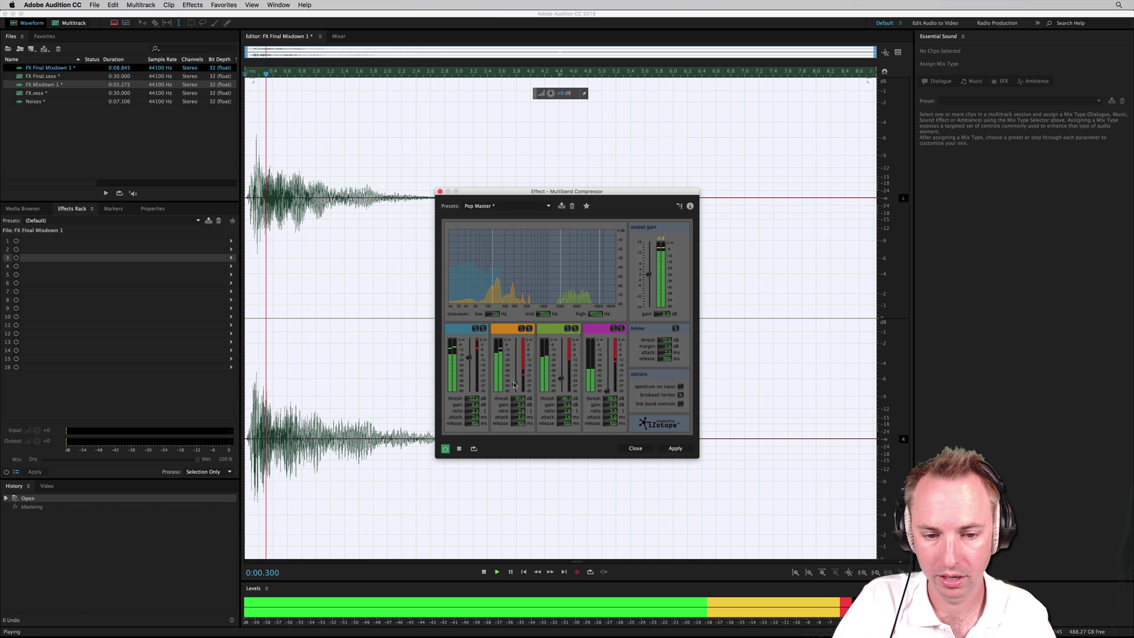
drag(514, 385, 469, 340)
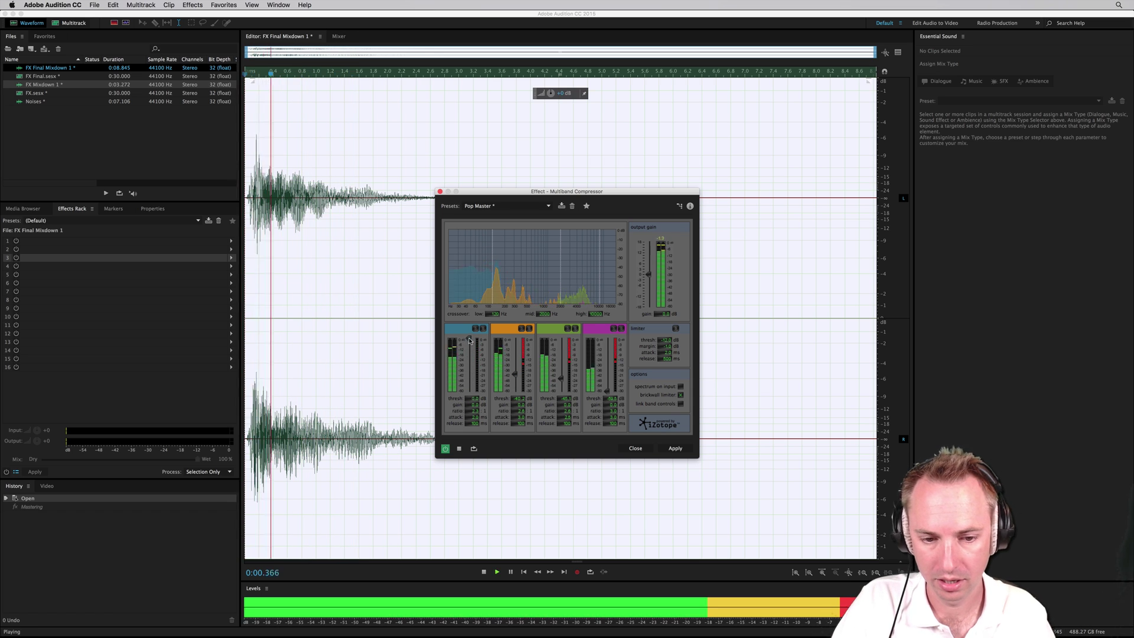
click(675, 448)
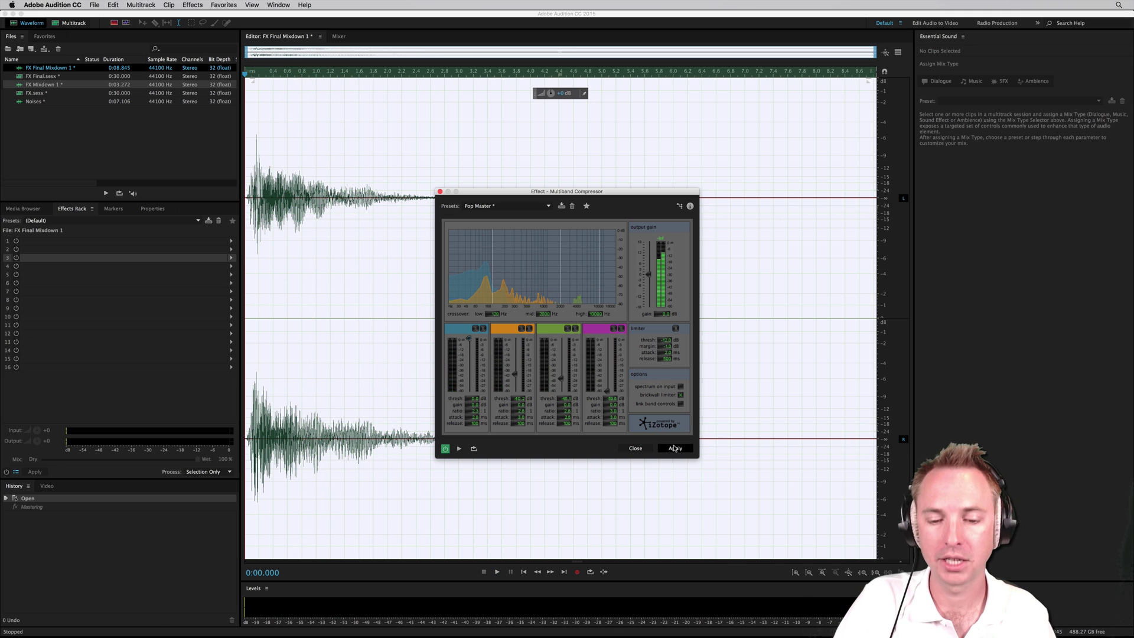
Play back the multiband-compressed FX Final Mixdown 1 and stop it.
key(space)
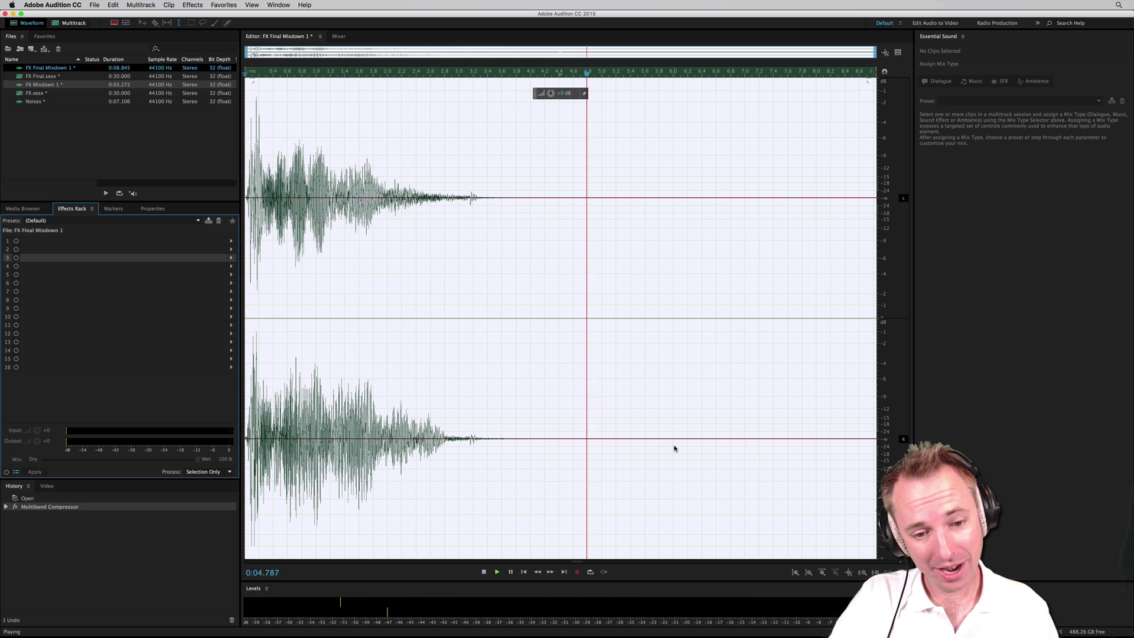
key(space)
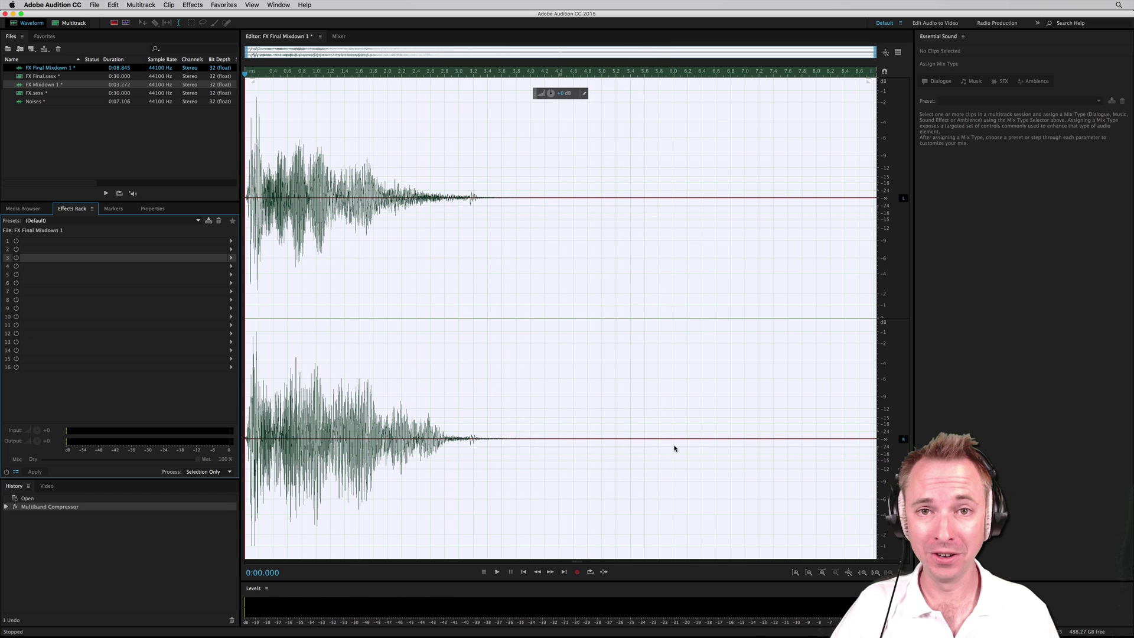